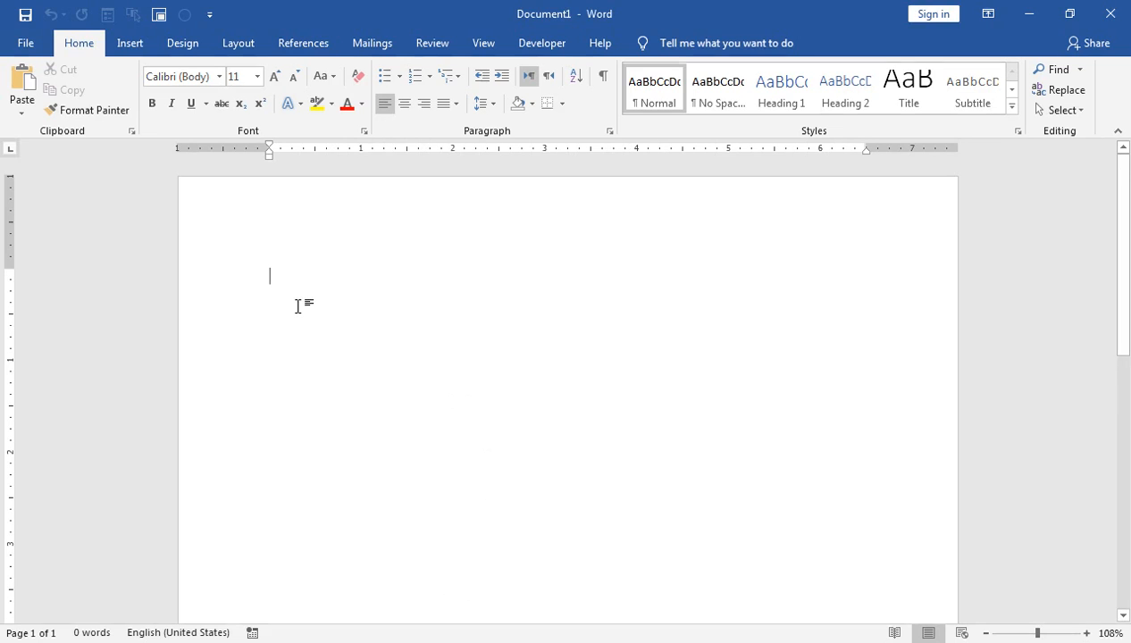
Step: Fill the blank document with random sample paragraphs using =rand()
type("=rand()")
key("Return")
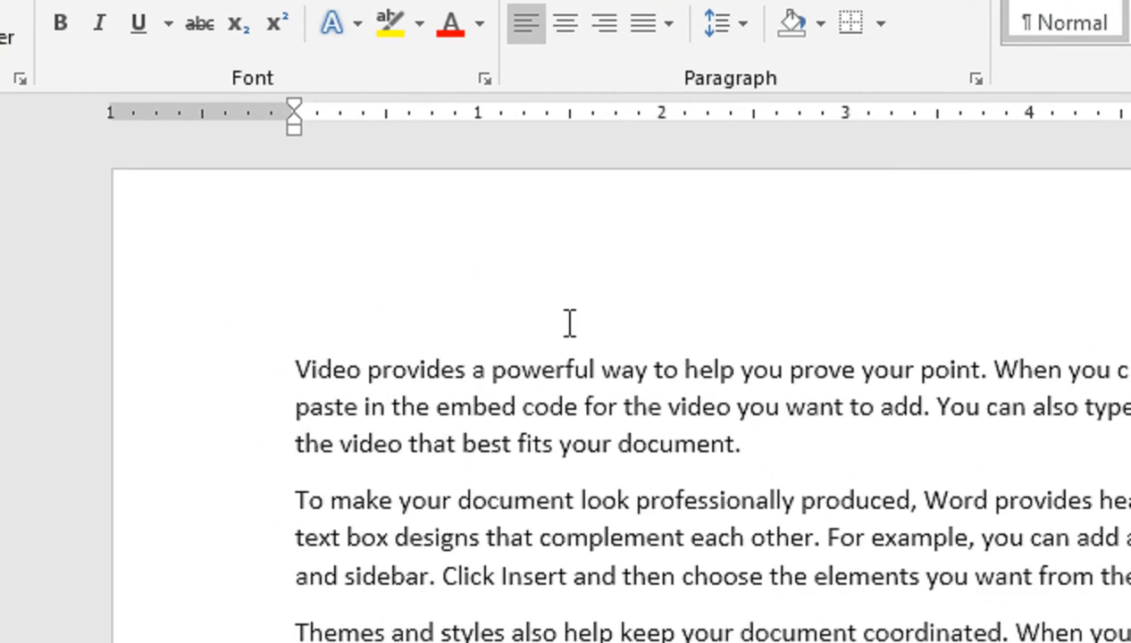
key("ctrl+z")
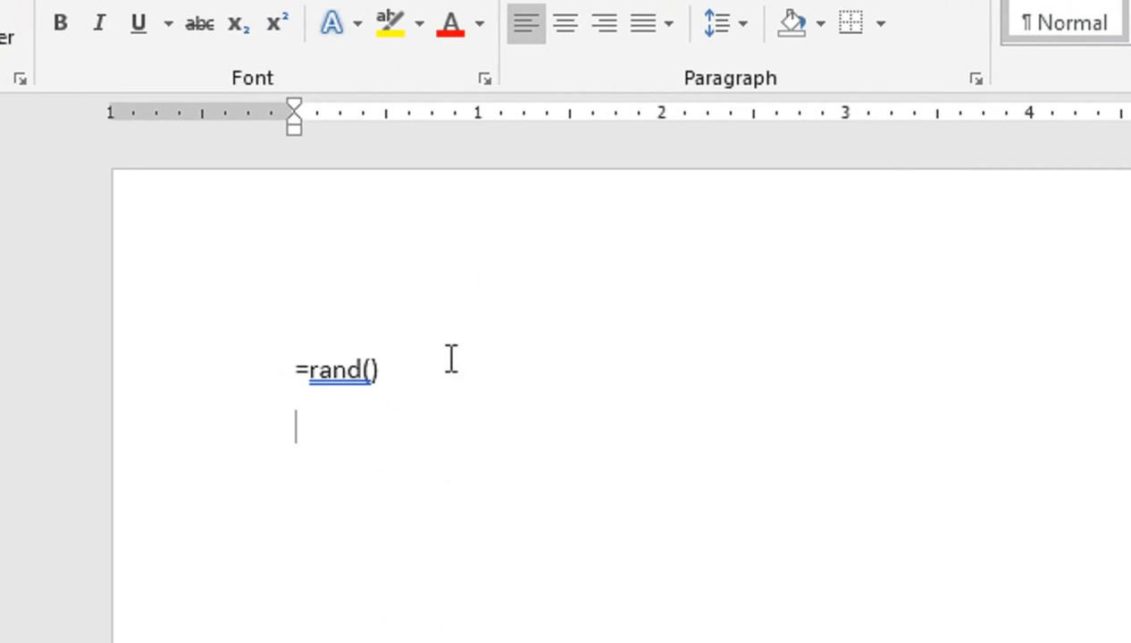
key("ctrl+y")
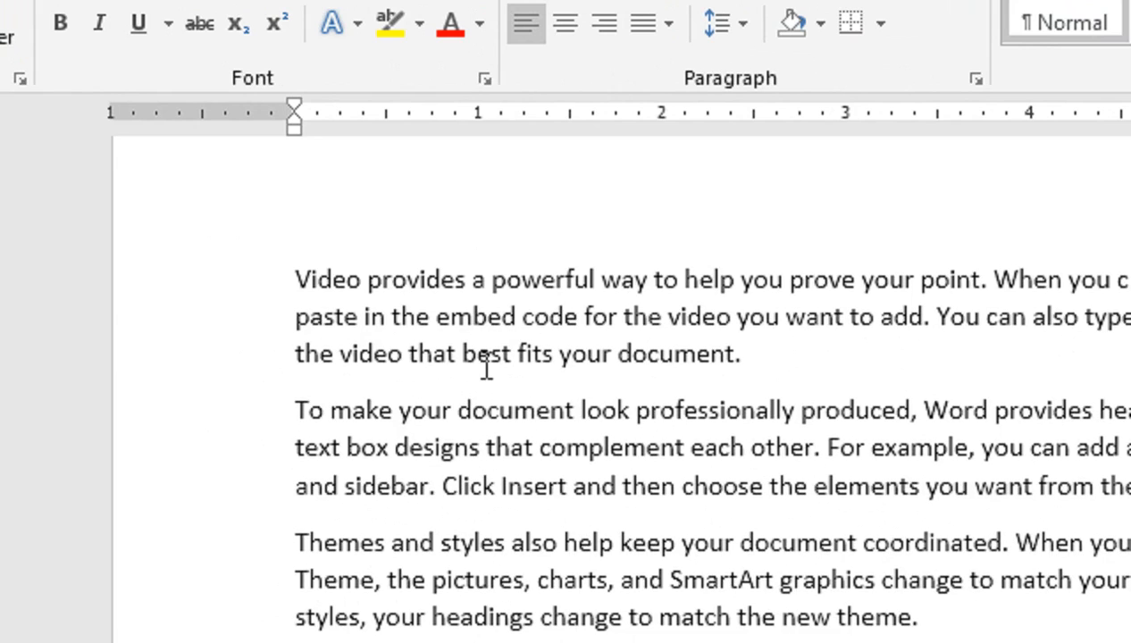
Step: Insert an extra space after "provides", "best", "box", "keep" and "Word" in the first four sample paragraphs
left_click(476, 282)
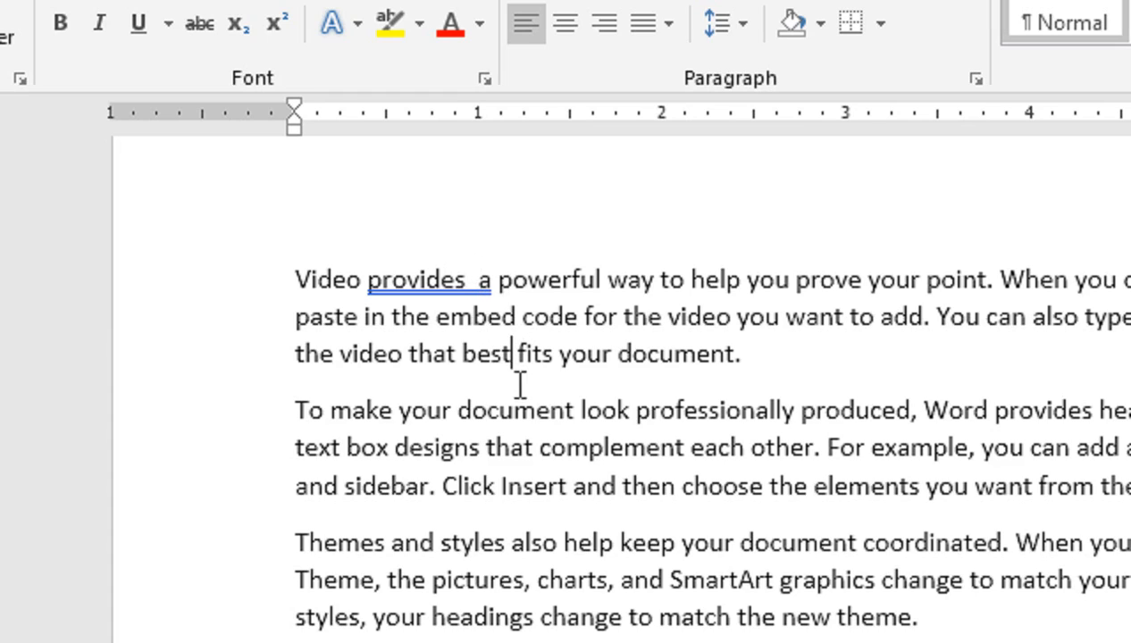
left_click(516, 353)
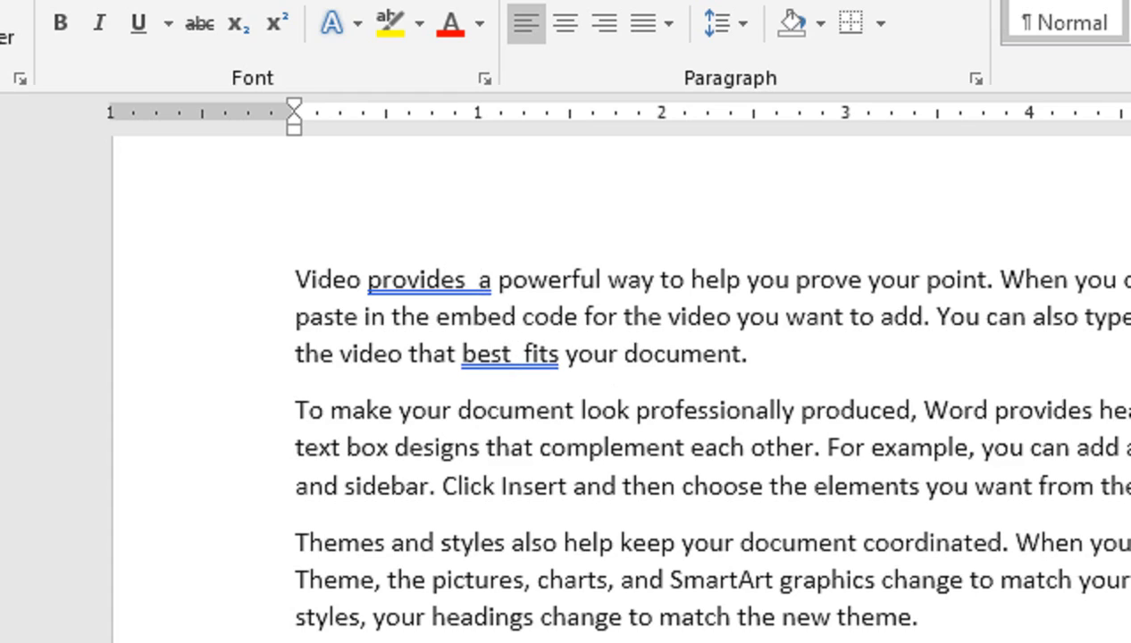
left_click(394, 447)
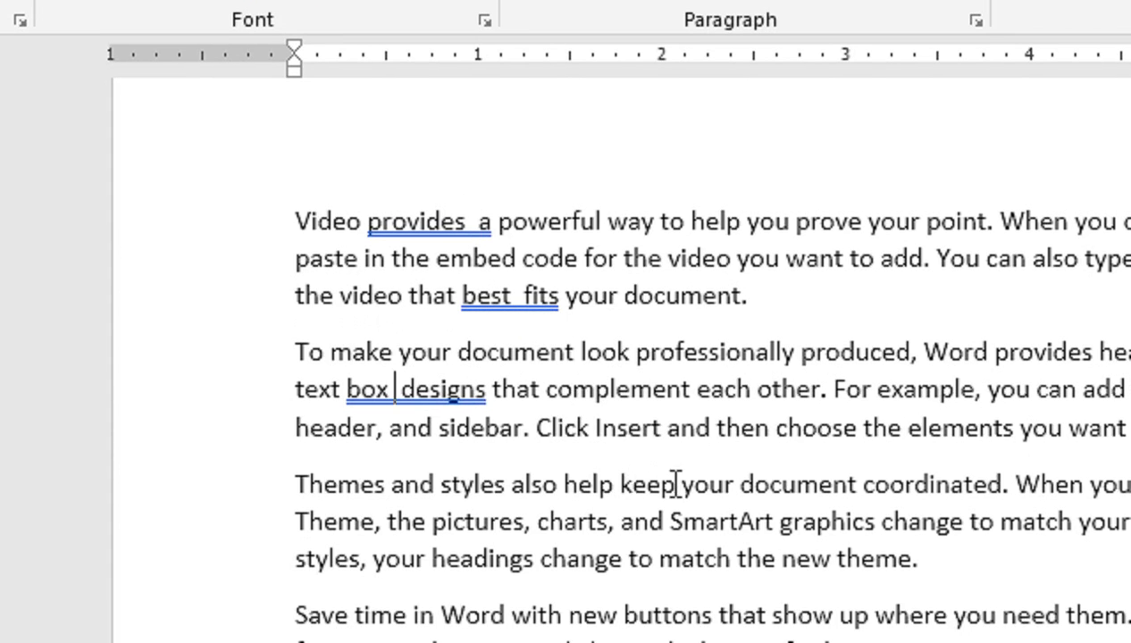
left_click(677, 483)
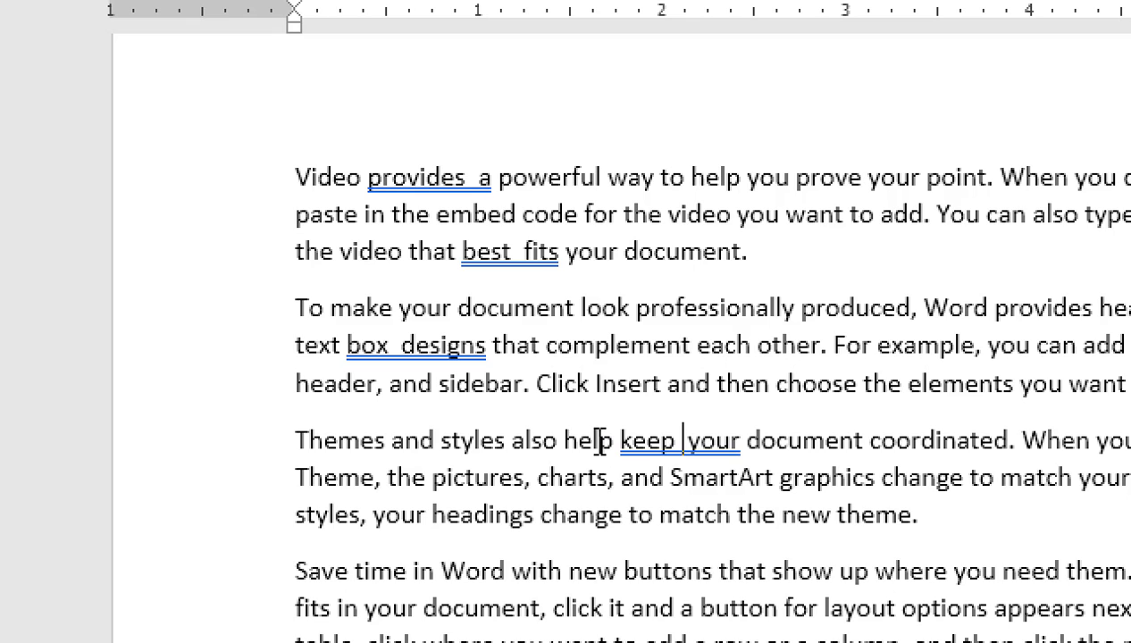
left_click(511, 499)
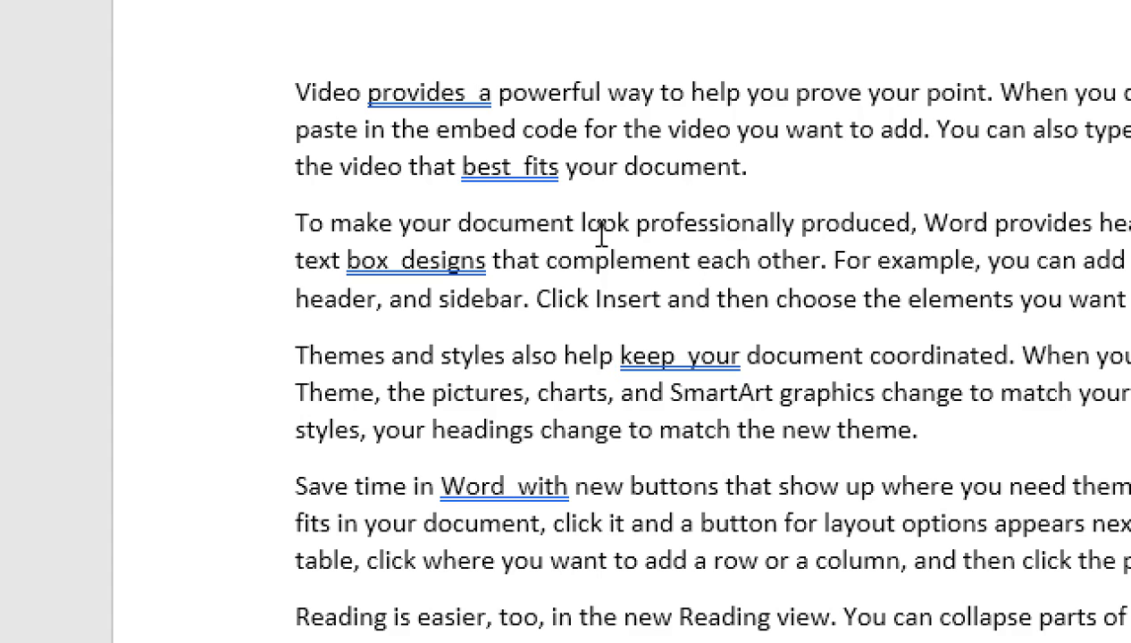
Step: Show the paragraph marks and other hidden formatting symbols
scroll(525, 172, "up", 1)
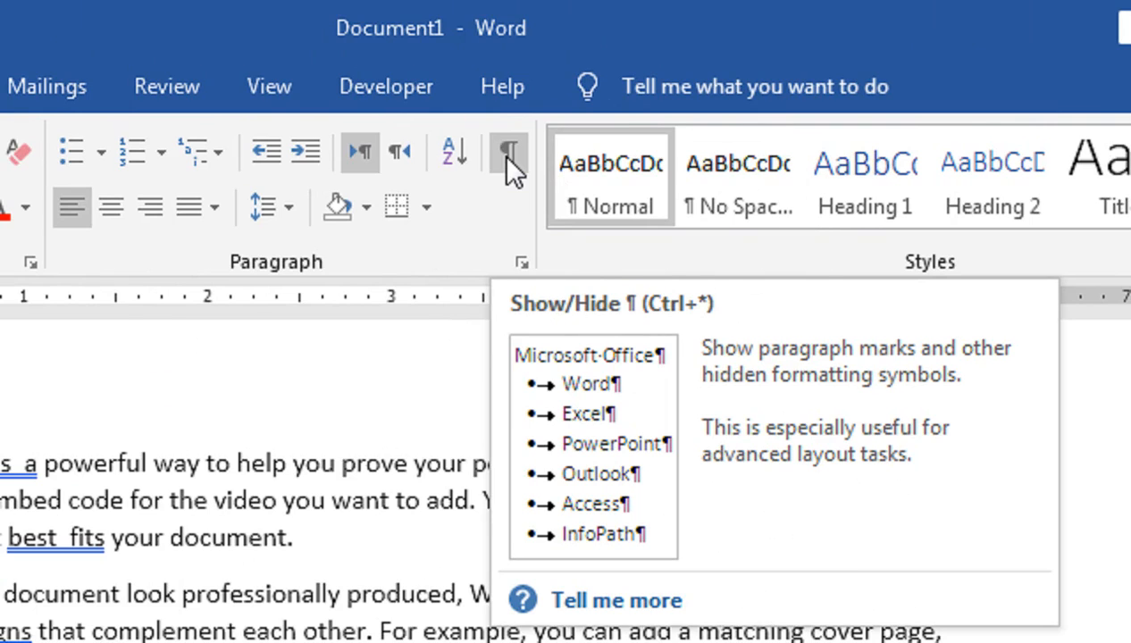
left_click(506, 159)
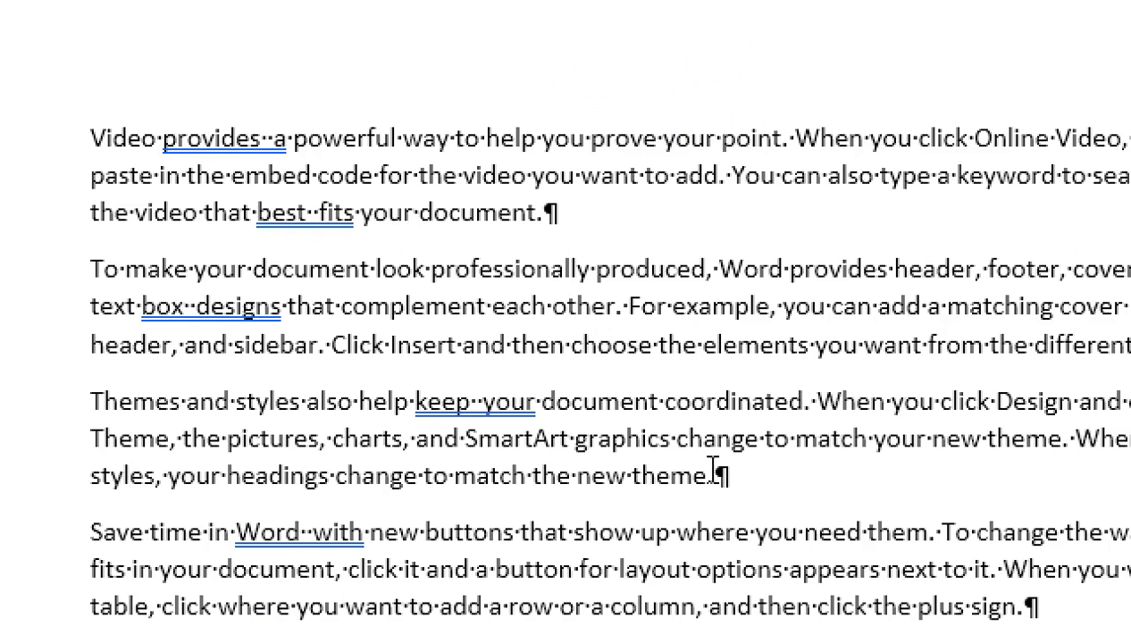
scroll(647, 486, "down", 1)
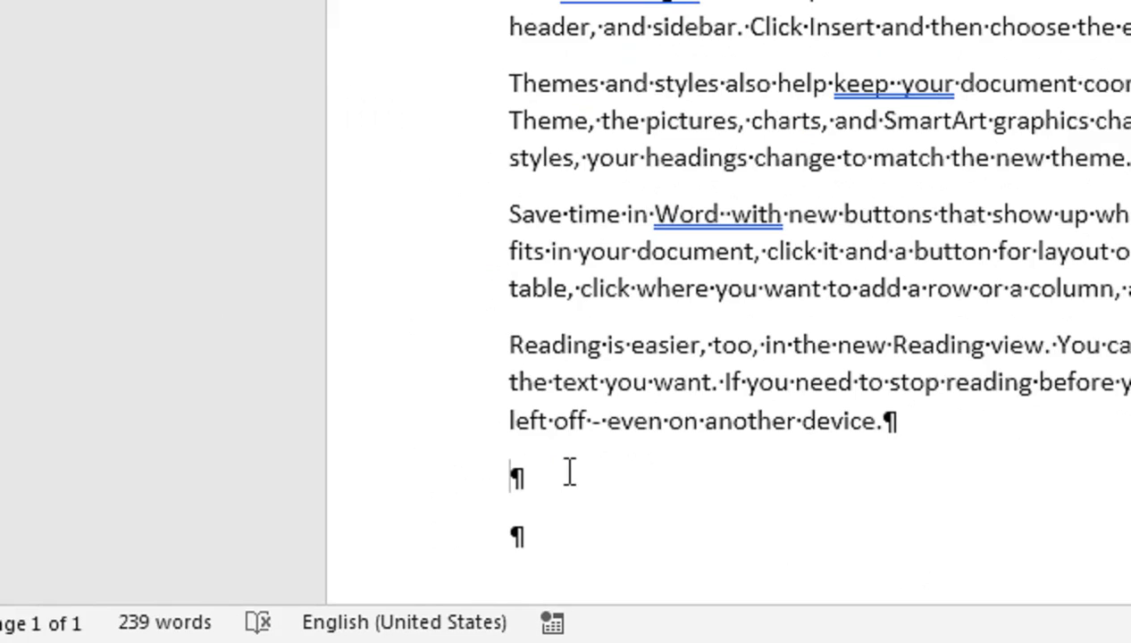
Step: Add a line below the last paragraph with "Sfd" and "tyr" separated by a tab
left_click(299, 558)
type("sfd")
key("Tab")
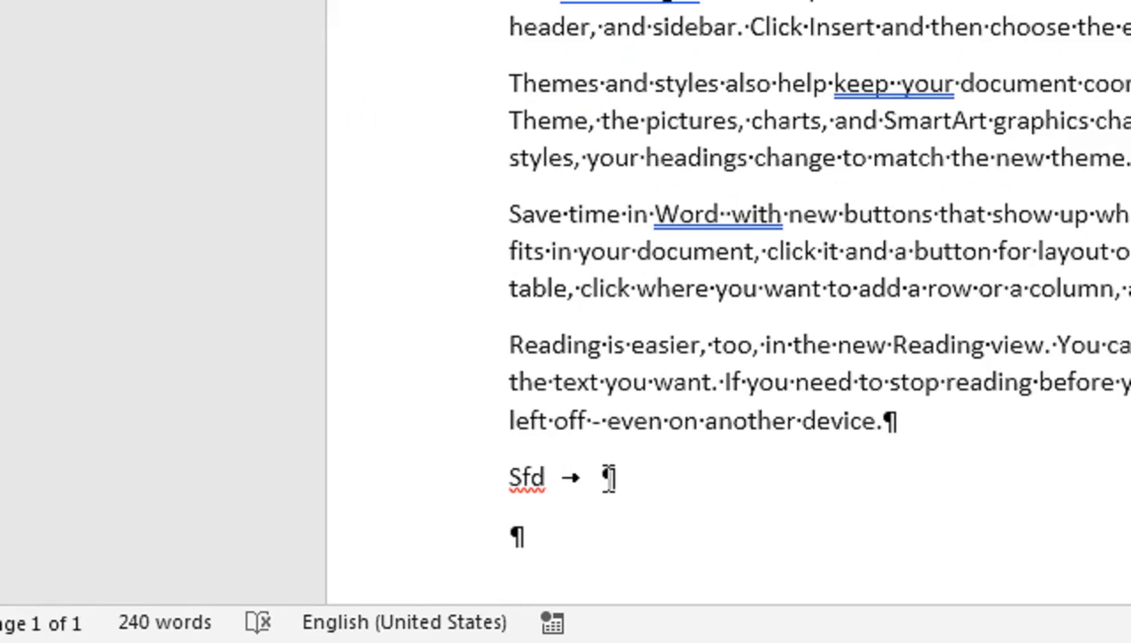
type("tyr")
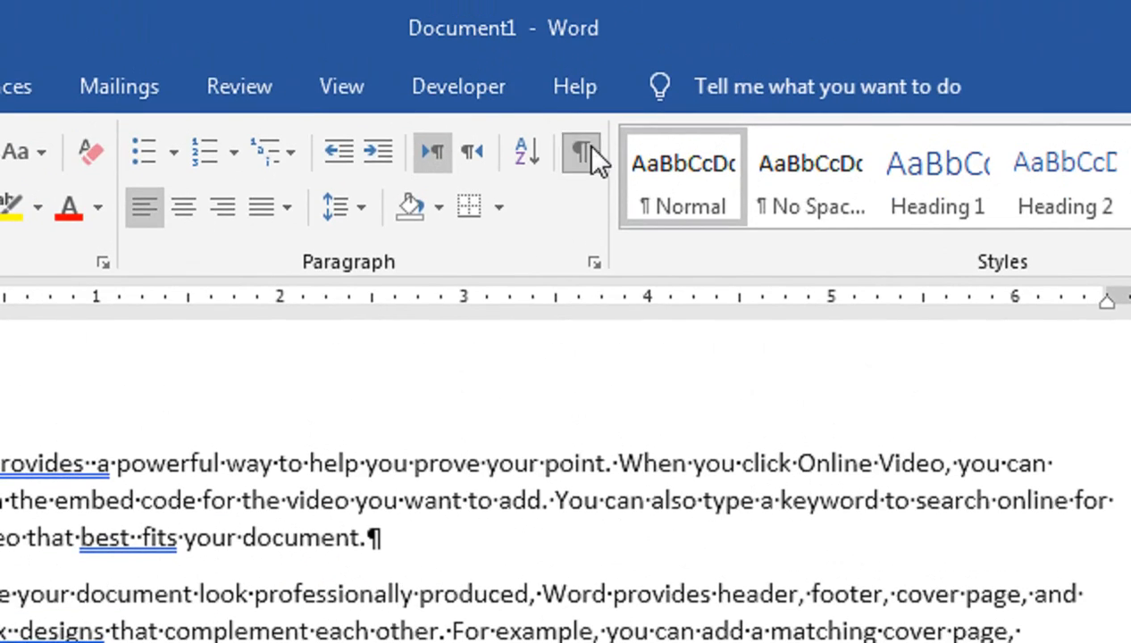
Step: Hide the formatting marks and show them again
left_click(581, 152)
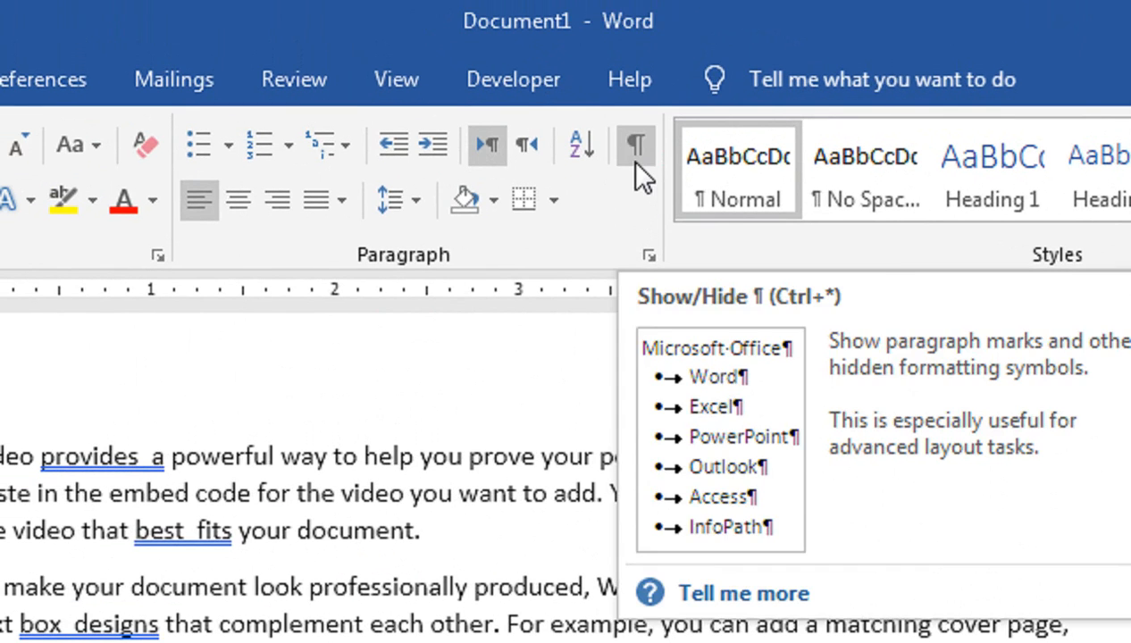
left_click(634, 132)
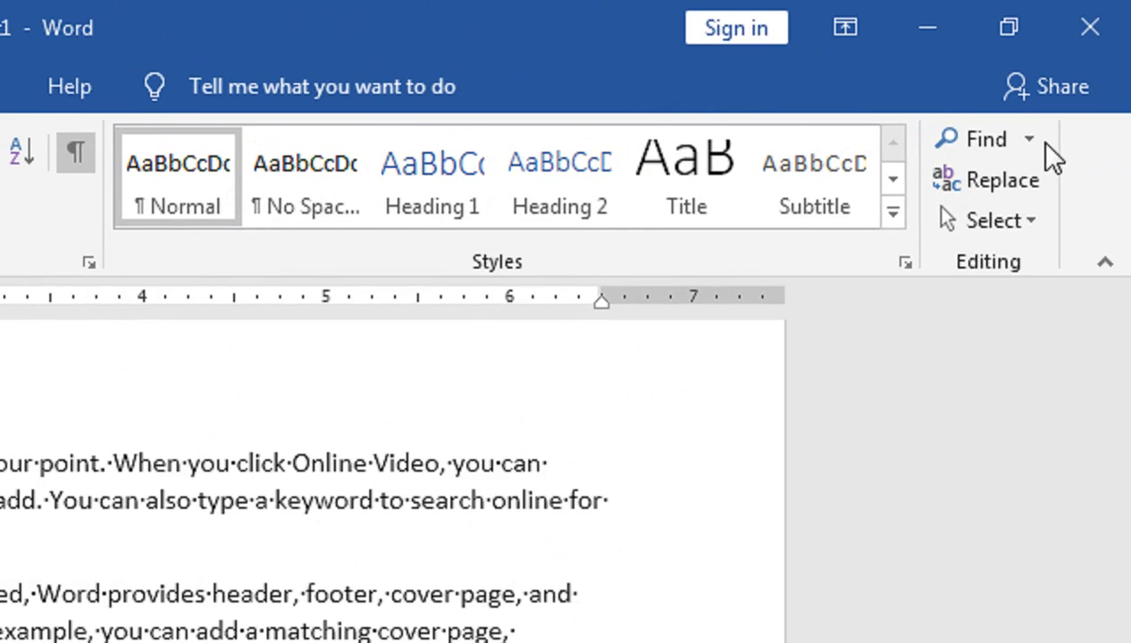
Step: Replace all double spaces in the document with a single space using Find and Replace, and close the dialog
left_click(1081, 71)
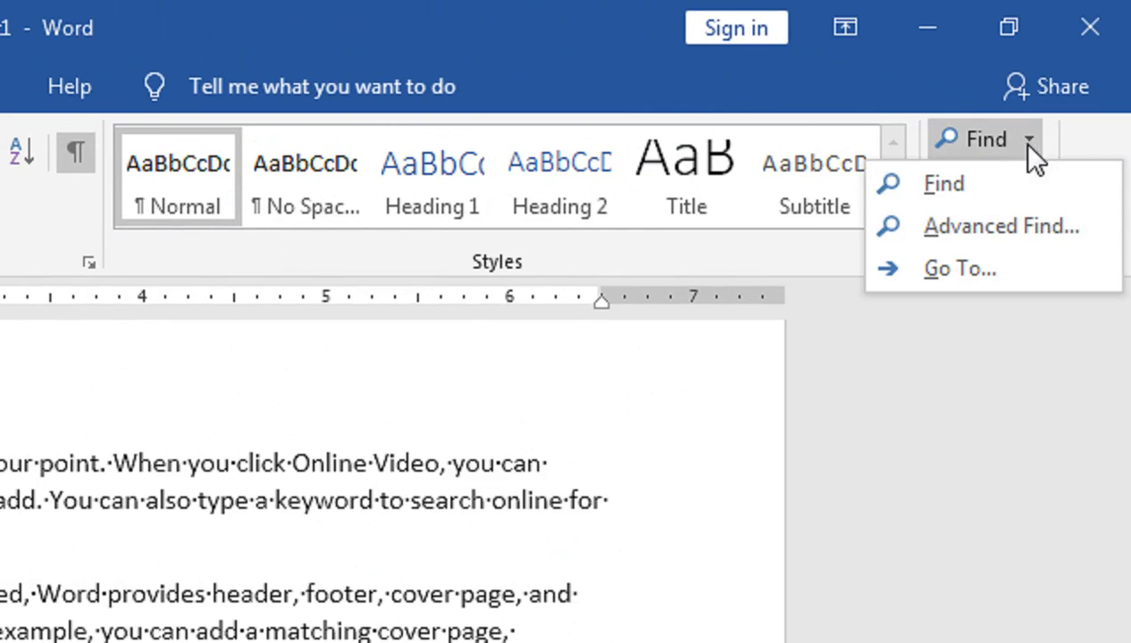
left_click(974, 239)
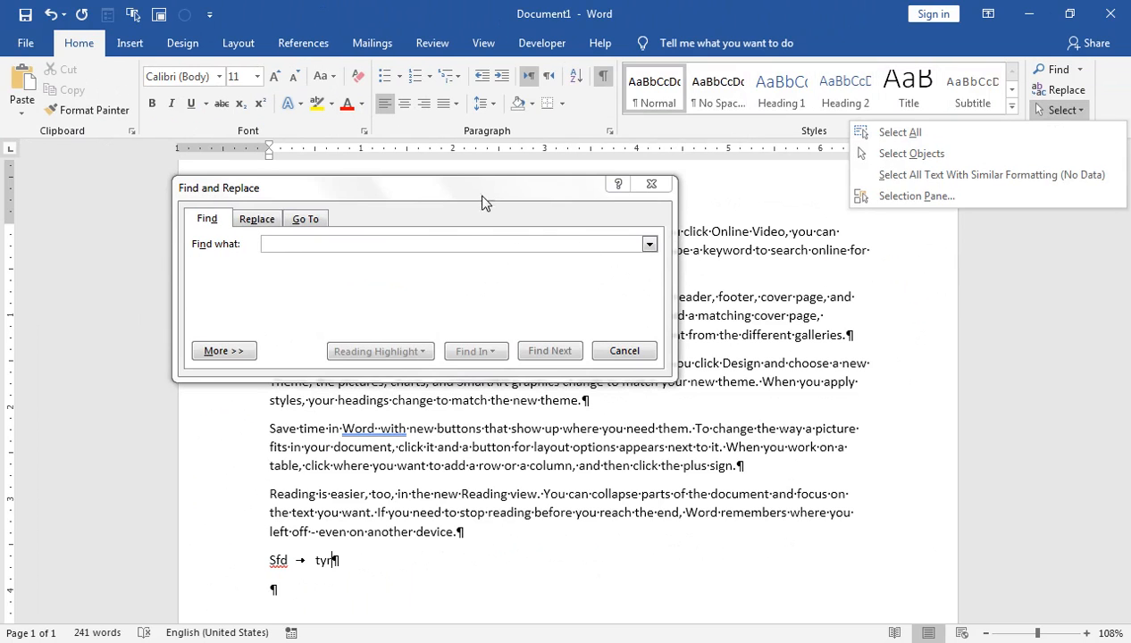
left_click_drag(482, 202, 643, 362)
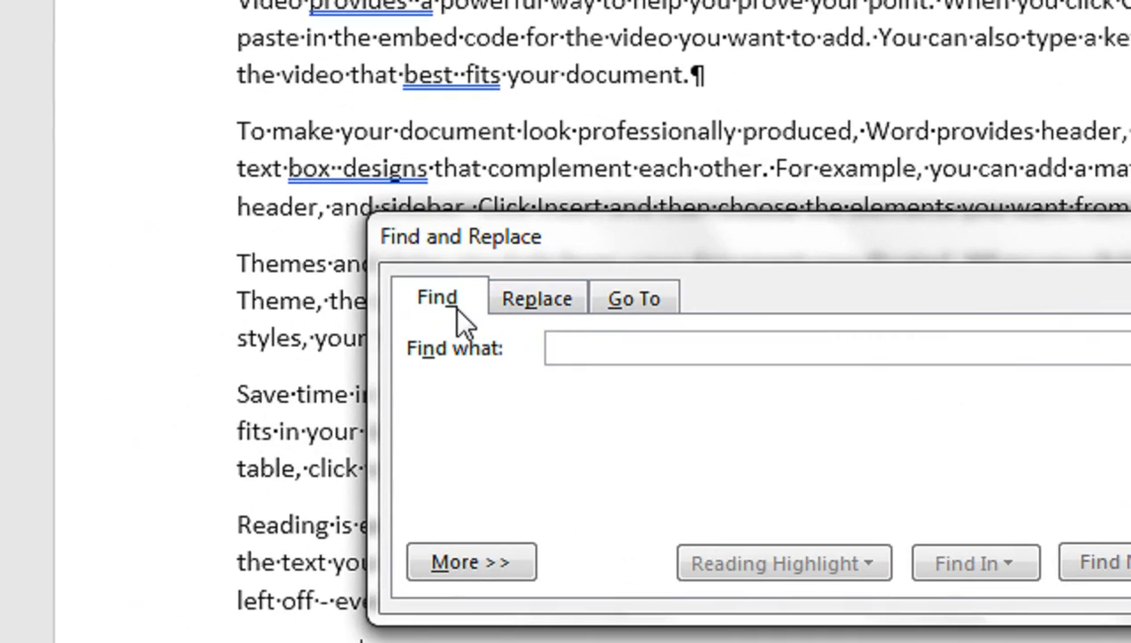
left_click(558, 299)
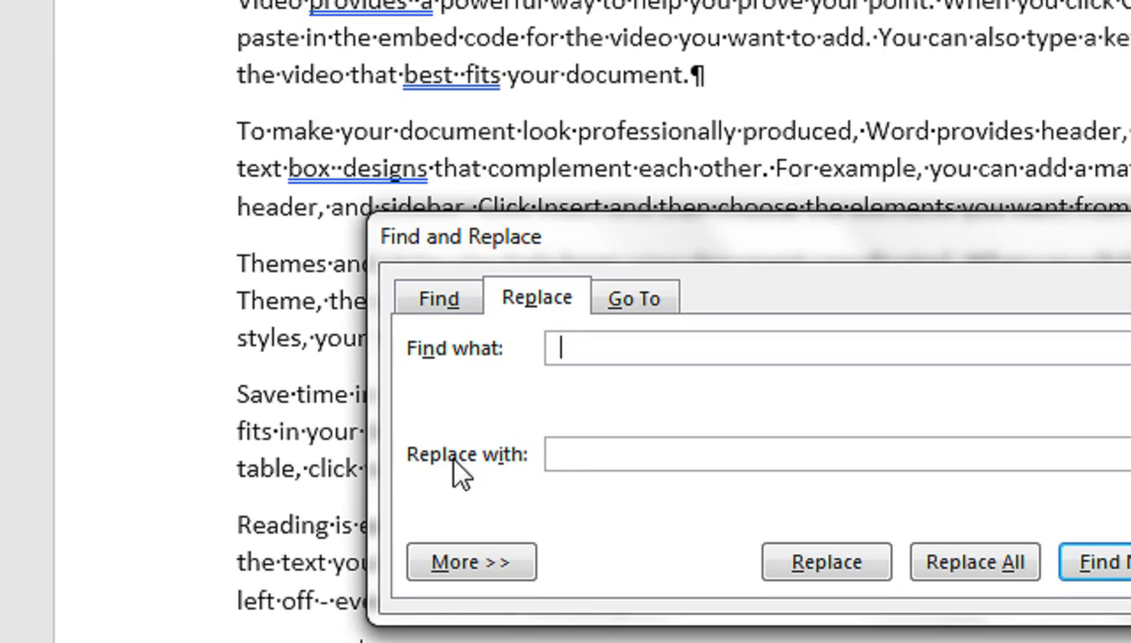
left_click(559, 454)
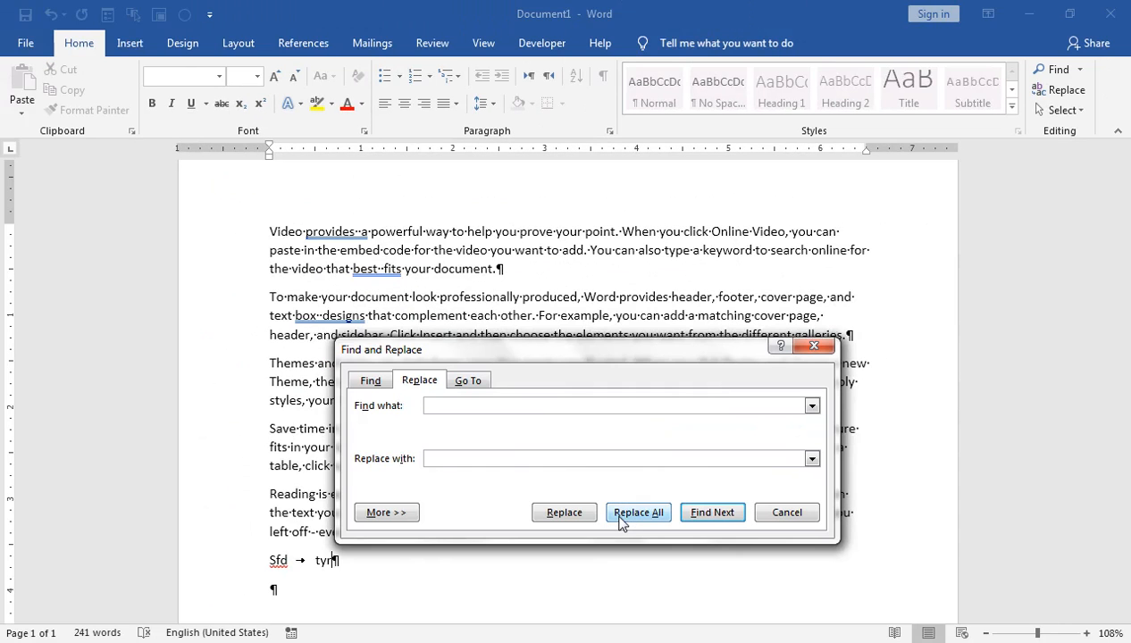
left_click(583, 390)
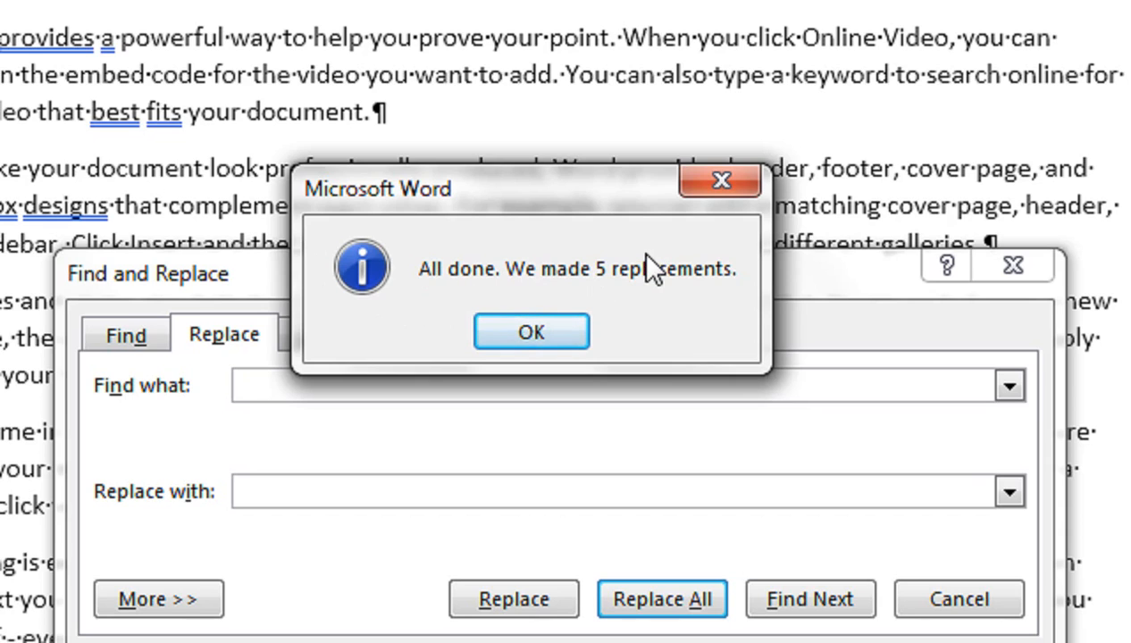
left_click(518, 322)
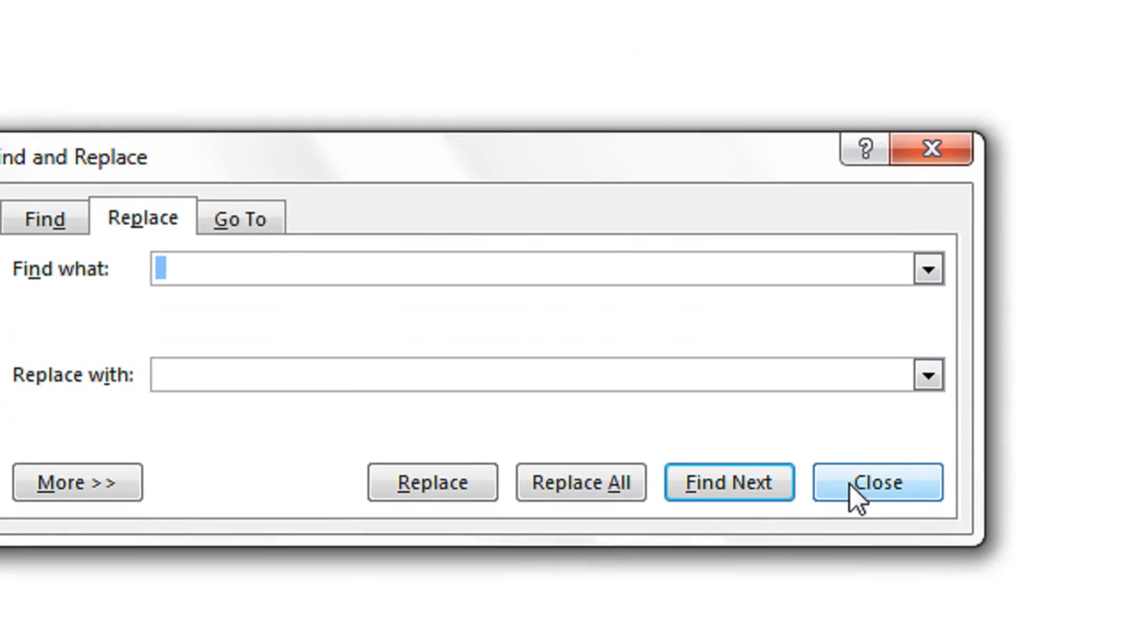
left_click(849, 486)
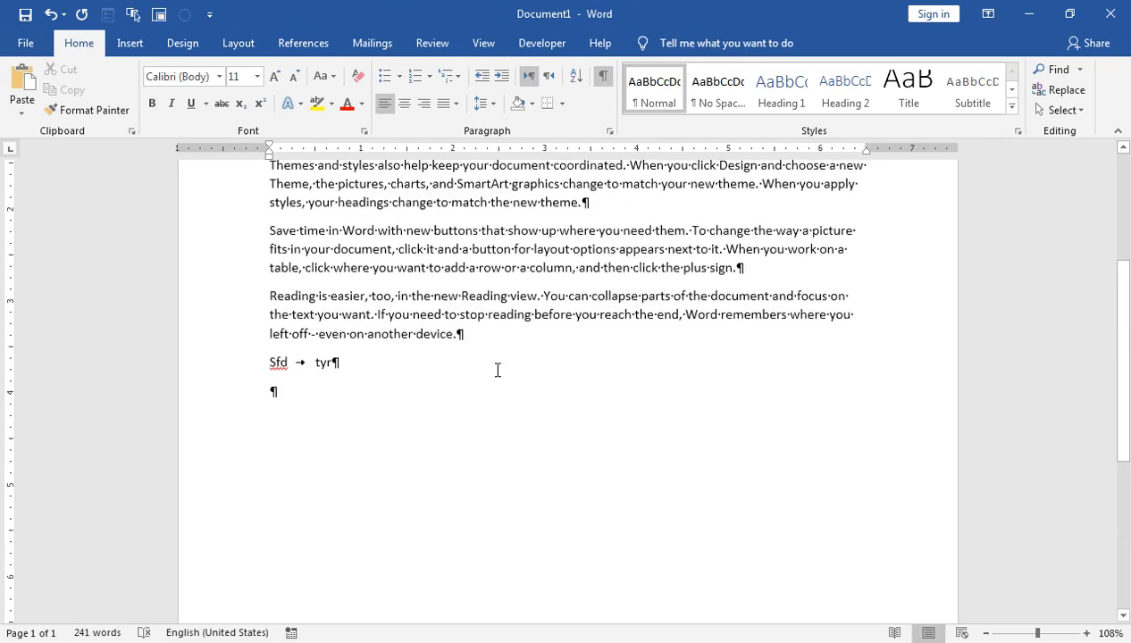
Step: Undo the double-space replacement and redo it to compare the paragraphs
scroll(473, 344, "up", 3)
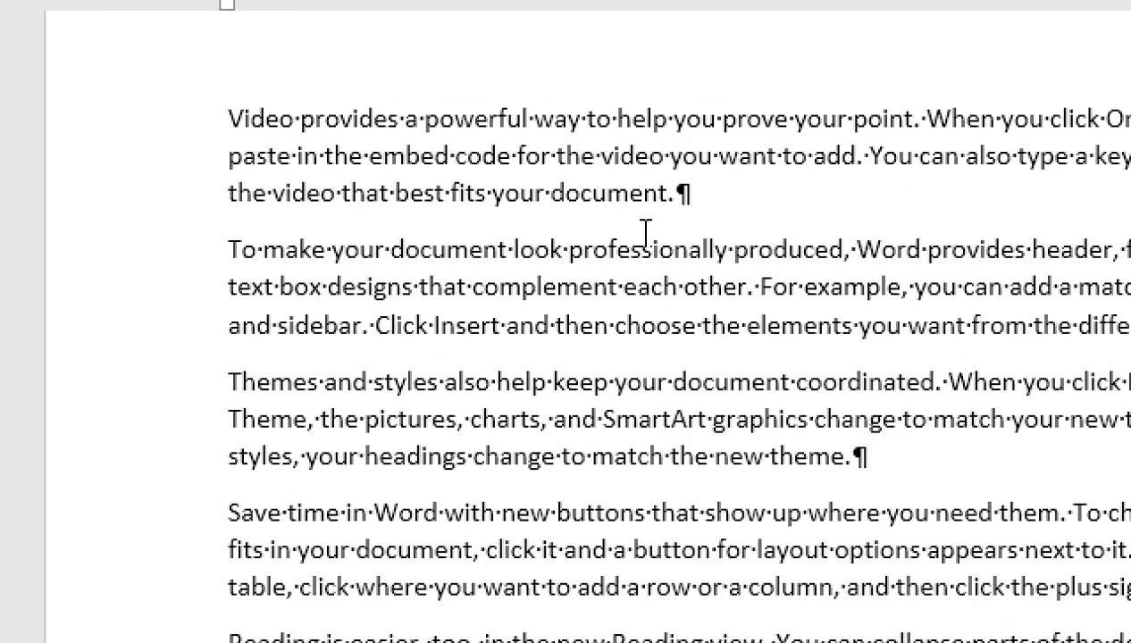
key("ctrl+z")
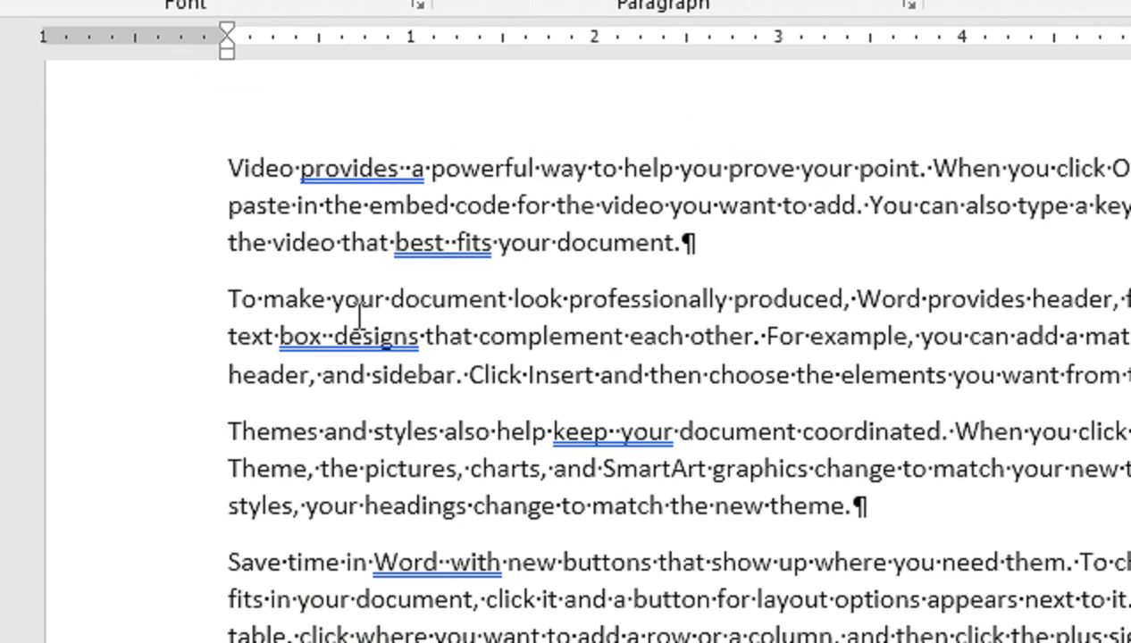
key("ctrl+y")
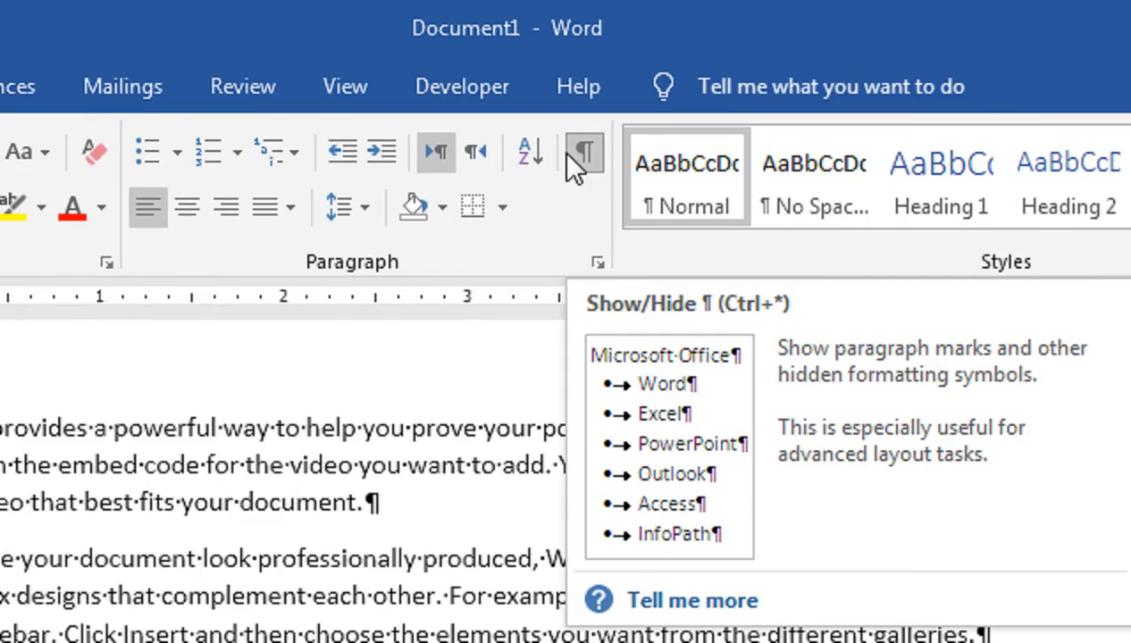
Step: Toggle the formatting marks off and on, and undo the double-space replacement
left_click(567, 153)
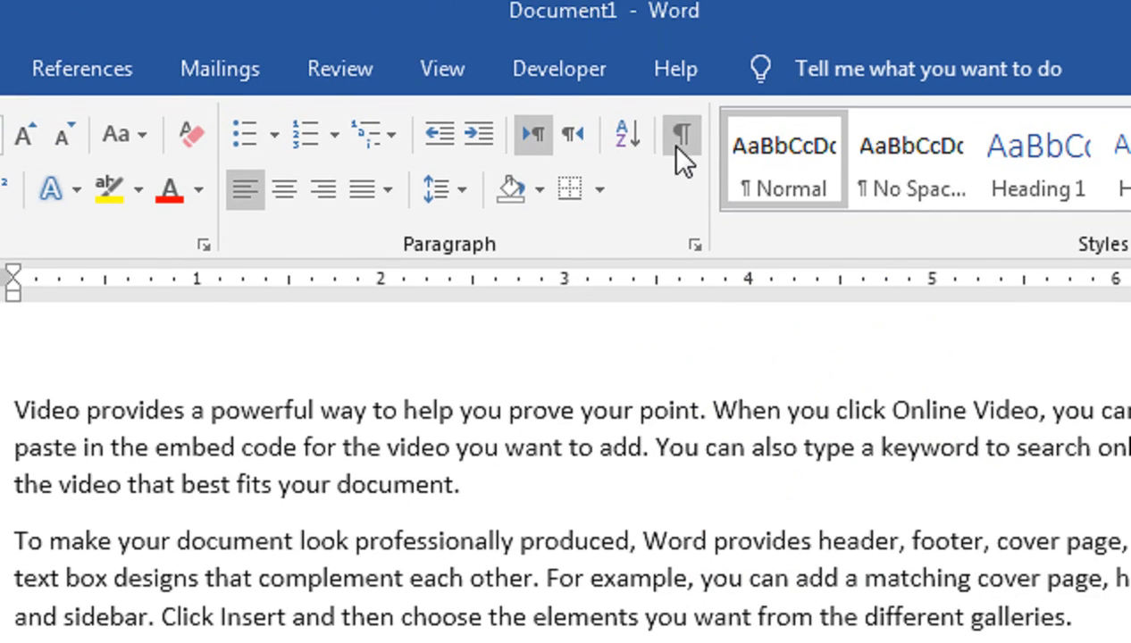
left_click(680, 89)
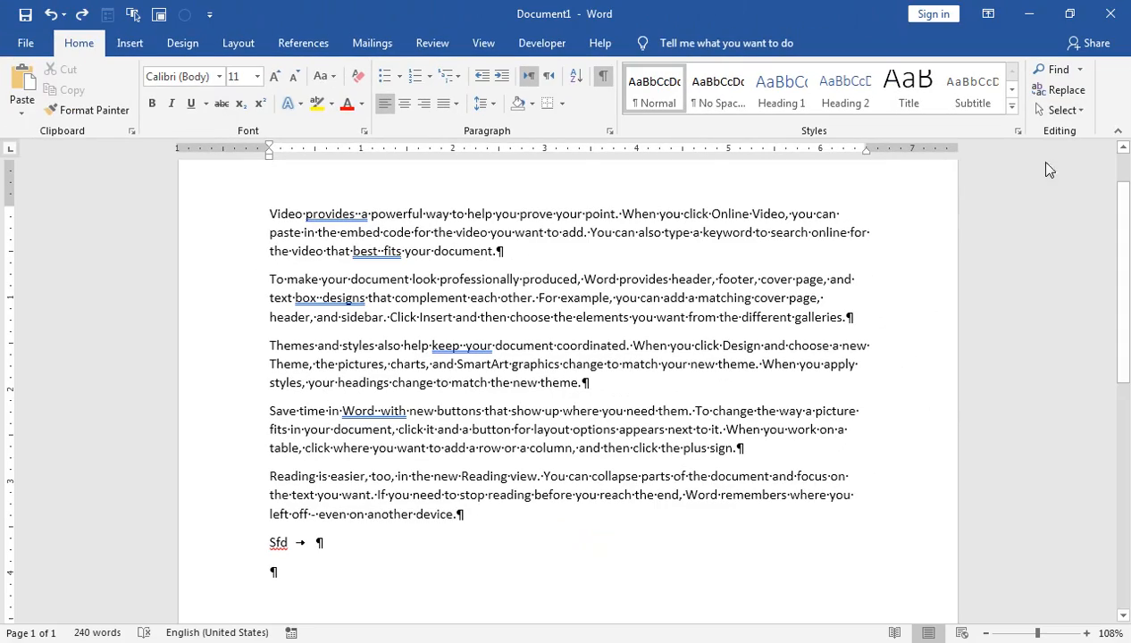
Step: Set up Find and Replace to swap two spaces for one, and find the first double space
left_click(1079, 69)
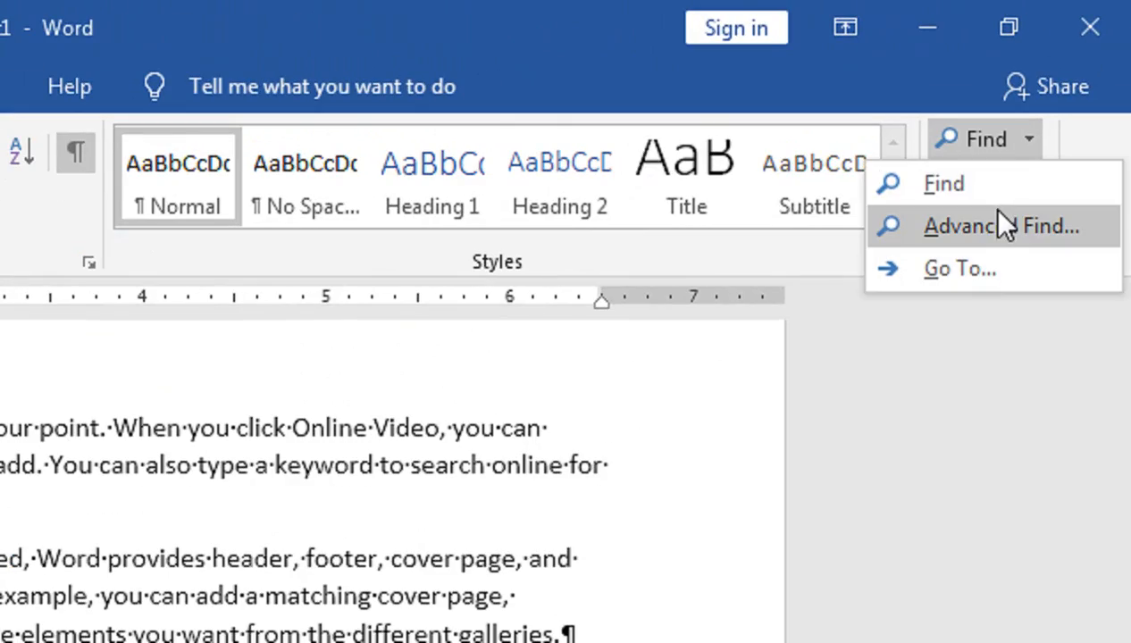
left_click(997, 228)
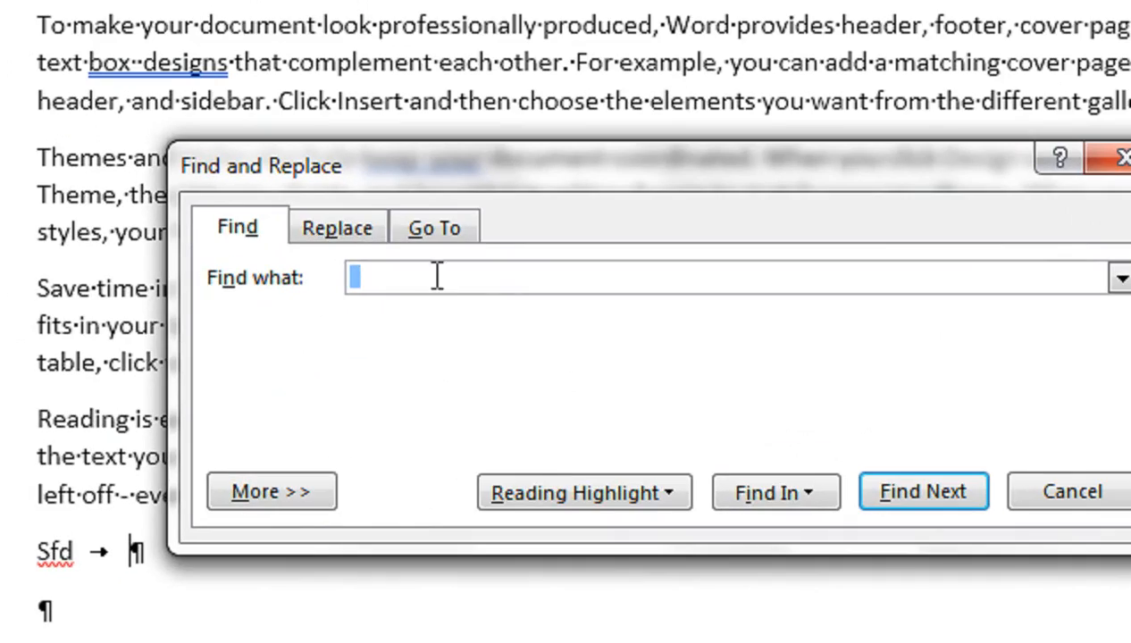
left_click(337, 229)
left_click(386, 275)
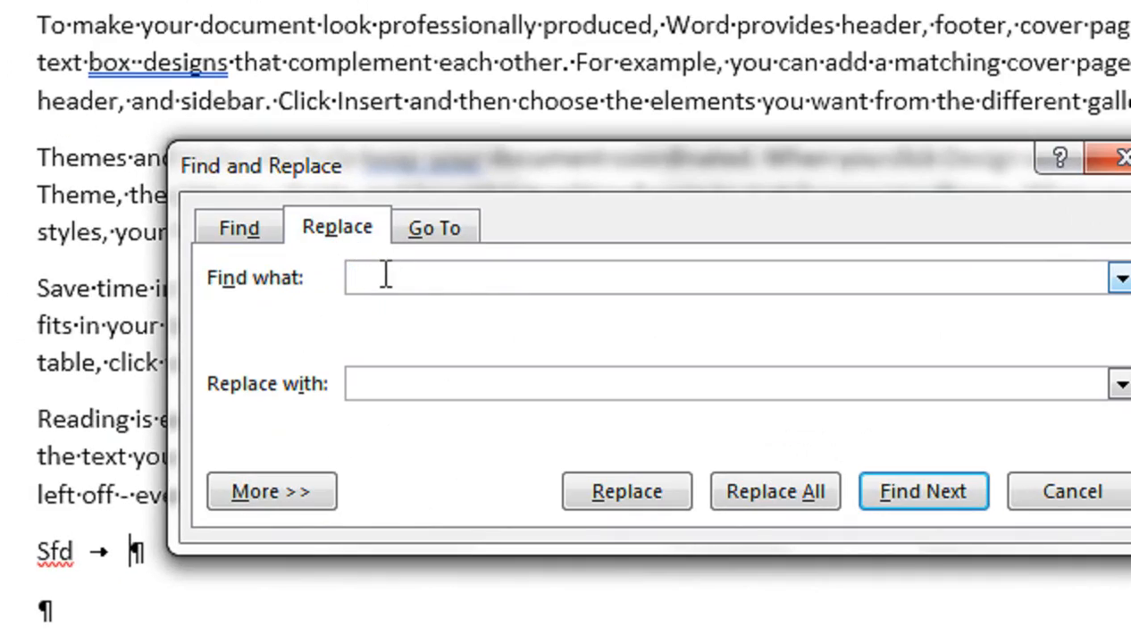
left_click(386, 384)
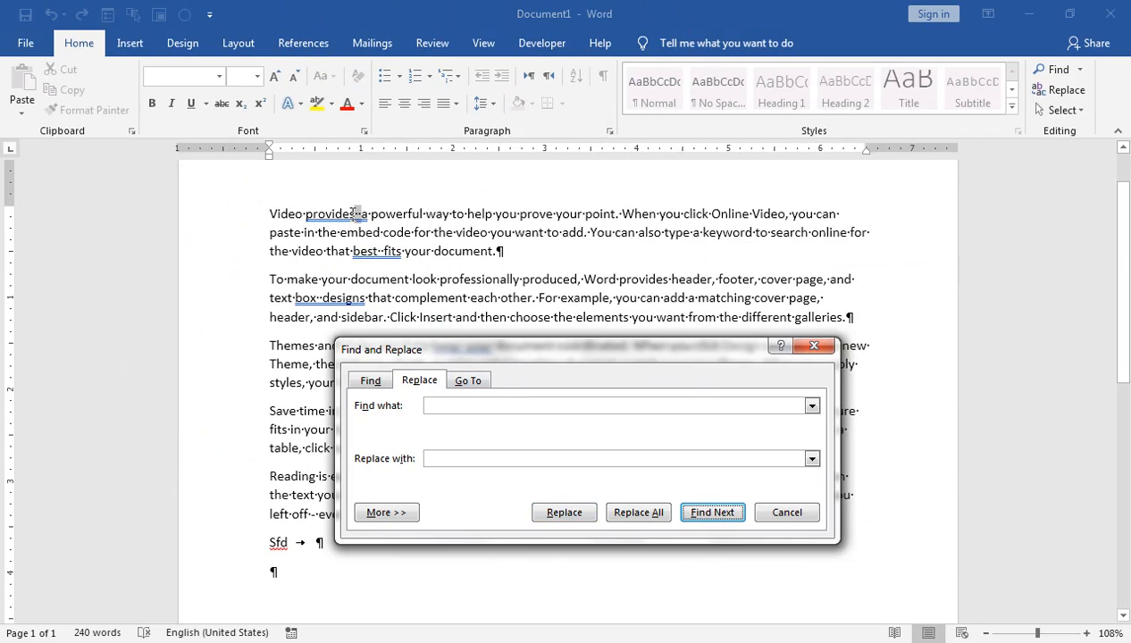
Step: Replace the double spaces after "provides" and "best" individually, and skip the one after "box"
left_click(549, 513)
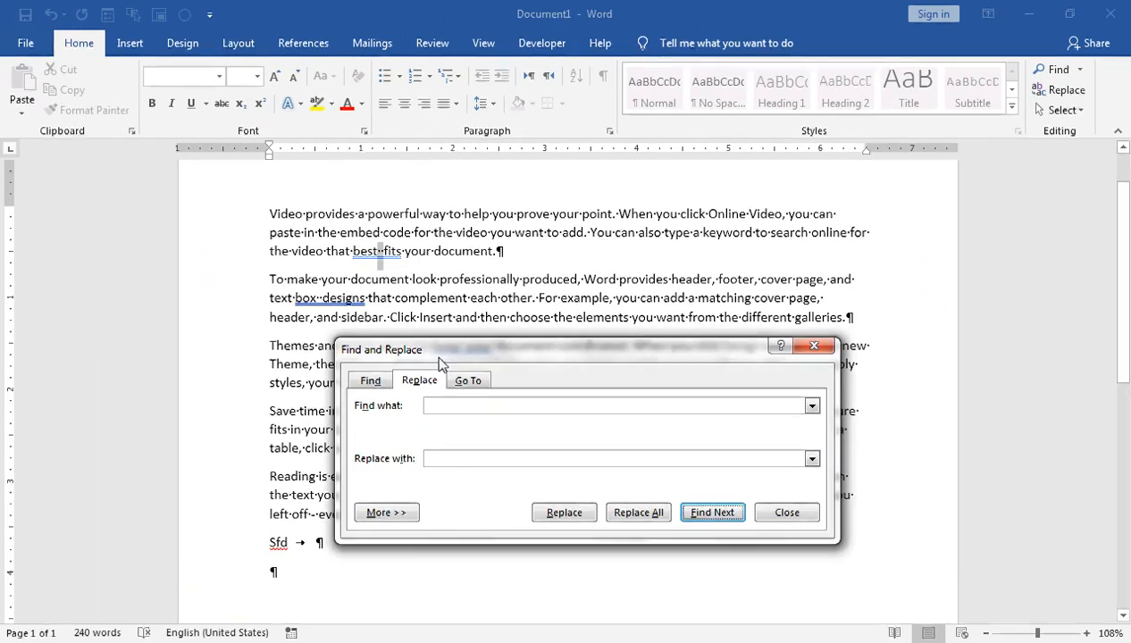
left_click_drag(650, 491, 959, 535)
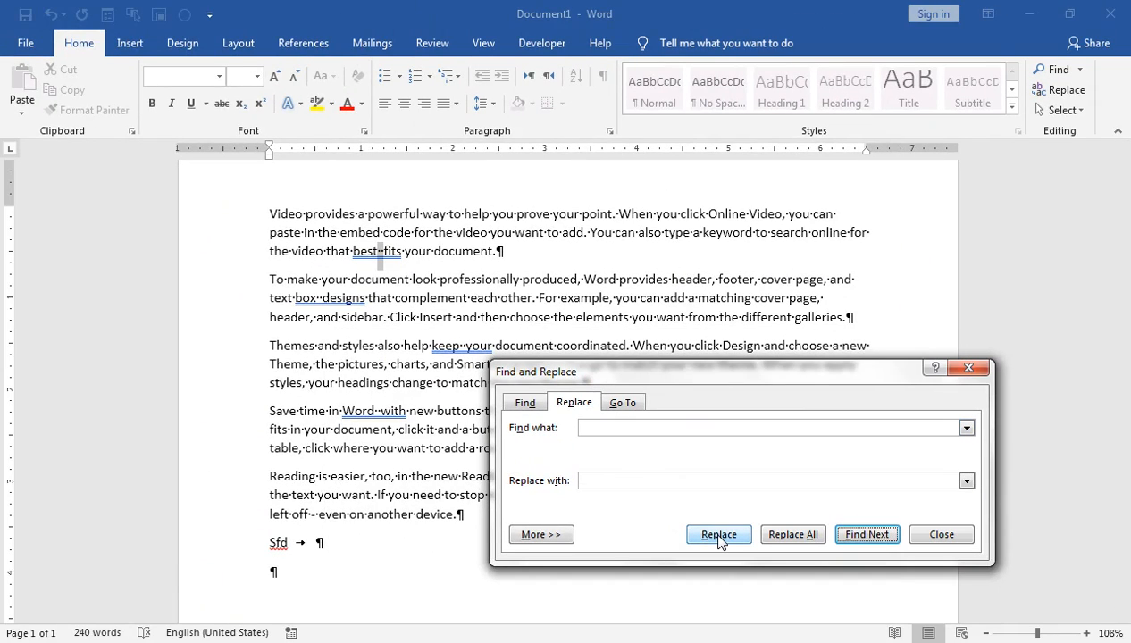
left_click(720, 539)
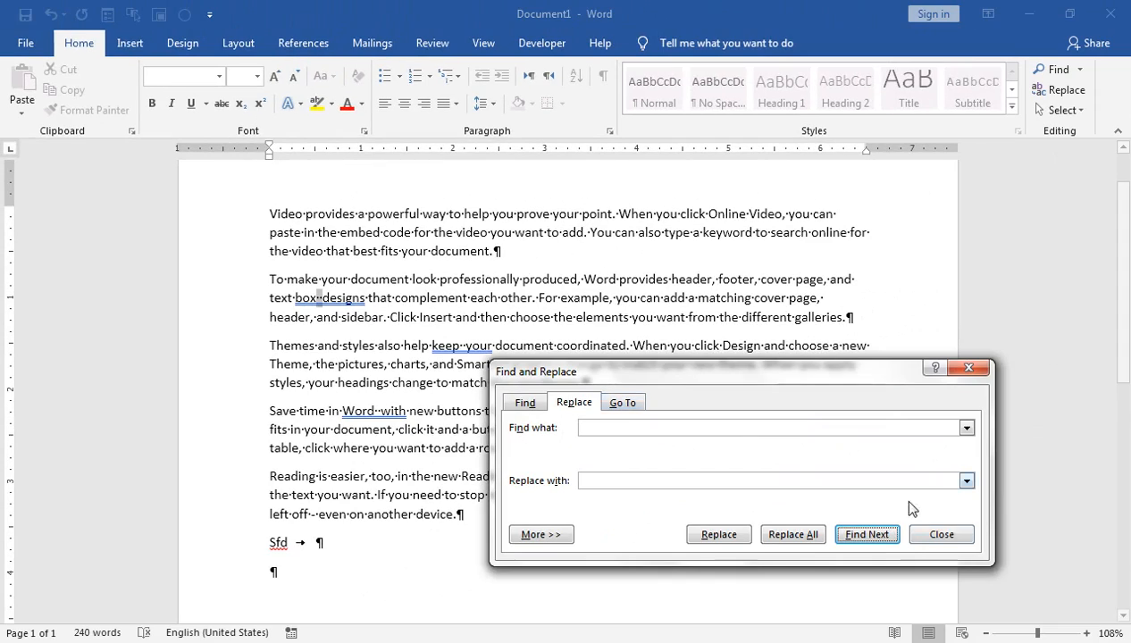
left_click(865, 536)
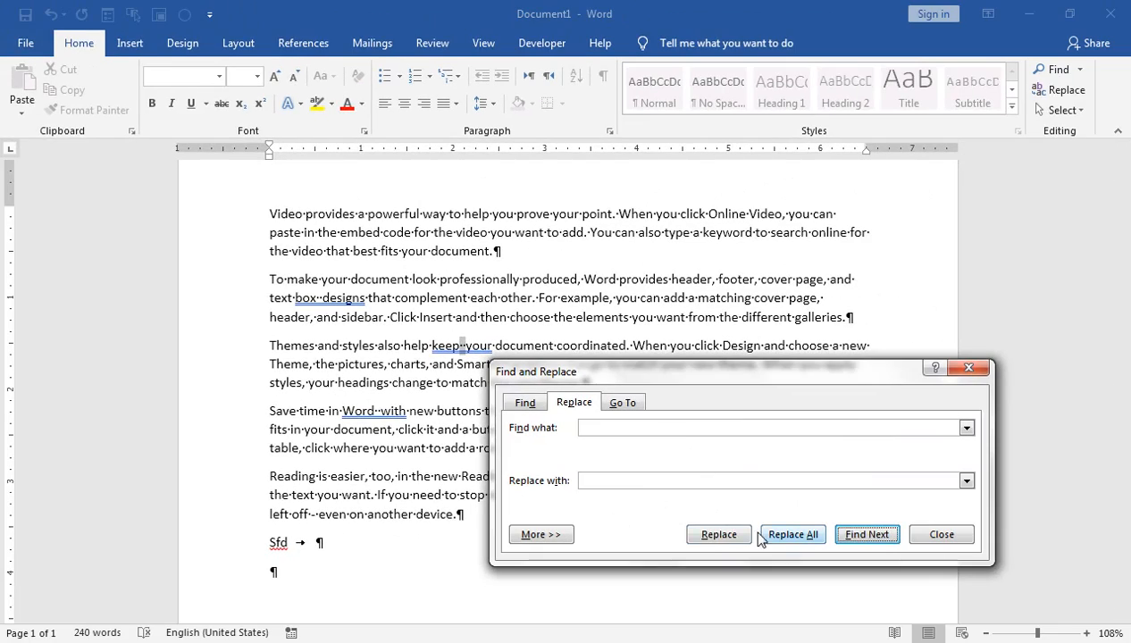
Step: Replace the double spaces after "keep" and "Word" individually, and hide the formatting marks
left_click(719, 534)
left_click(719, 534)
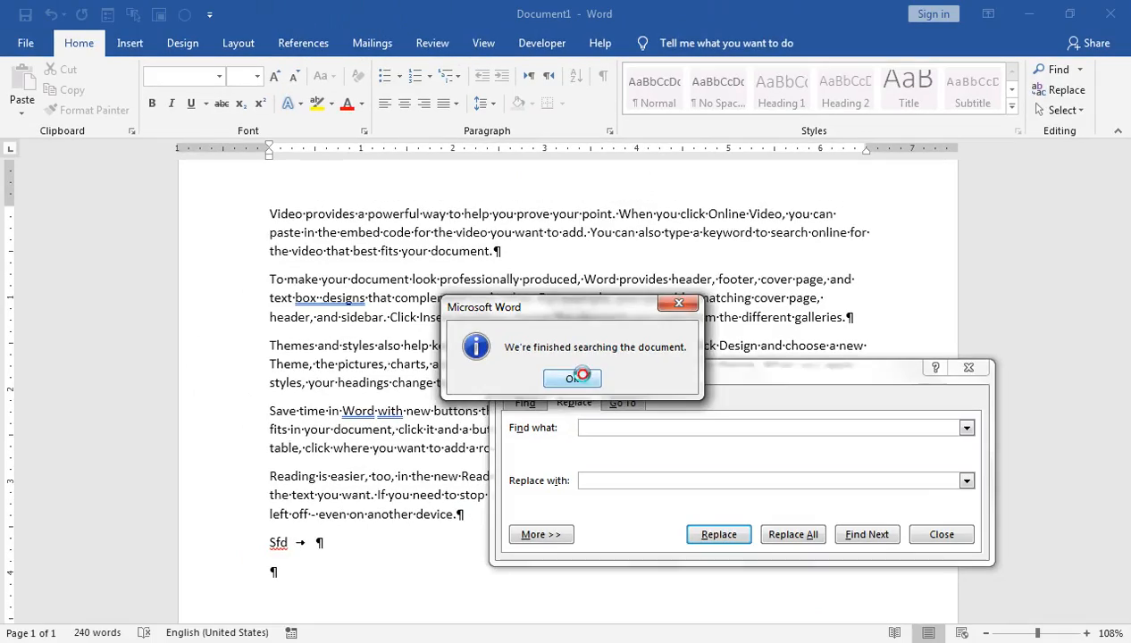
left_click(550, 328)
left_click(942, 534)
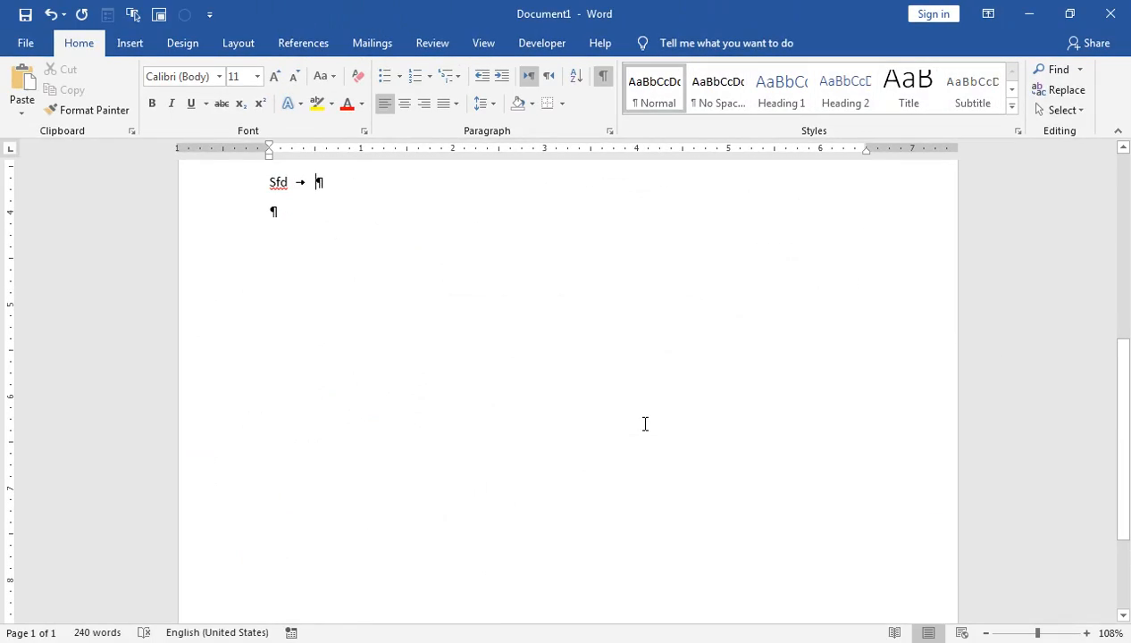
scroll(536, 375, "up", 6)
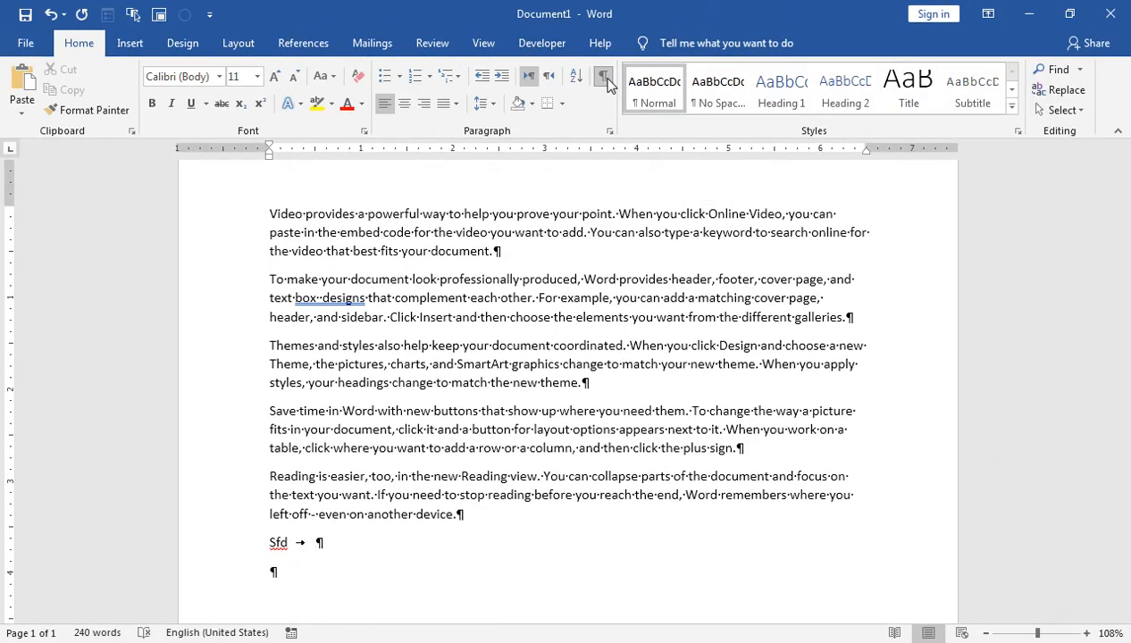
left_click(604, 78)
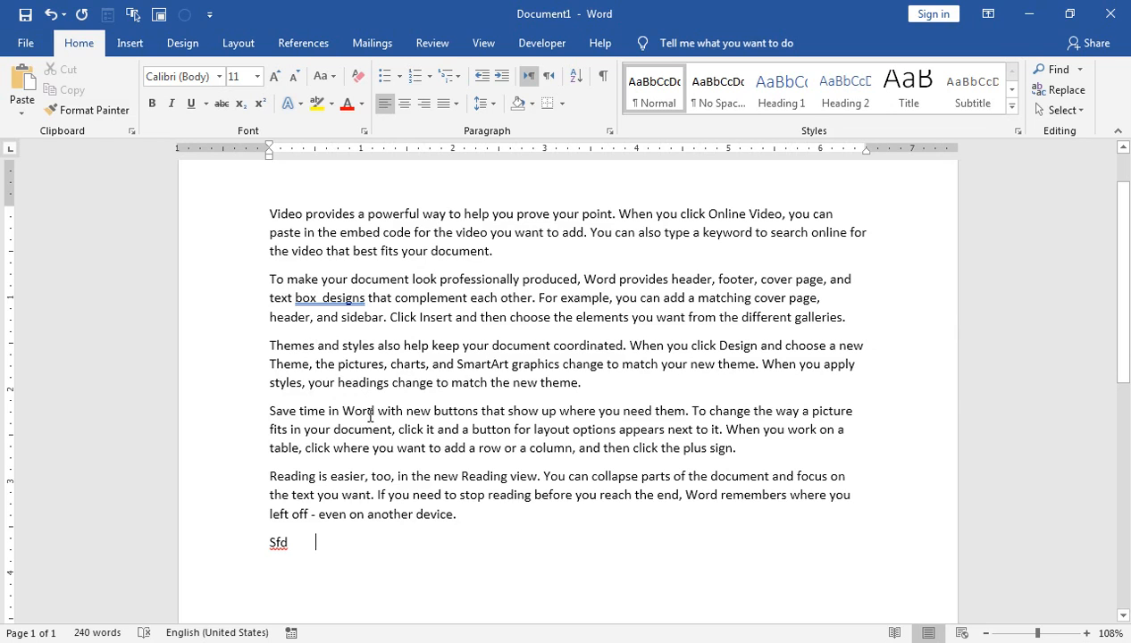
Step: Select the whole document and examine the available line and paragraph spacing options
key("ctrl+a")
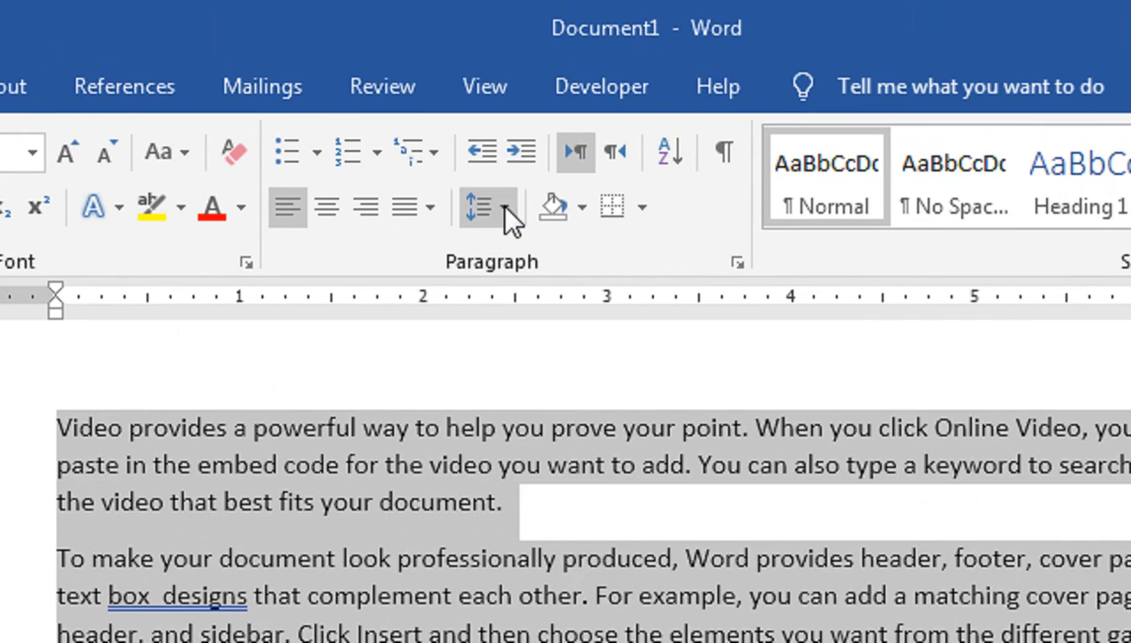
left_click(505, 207)
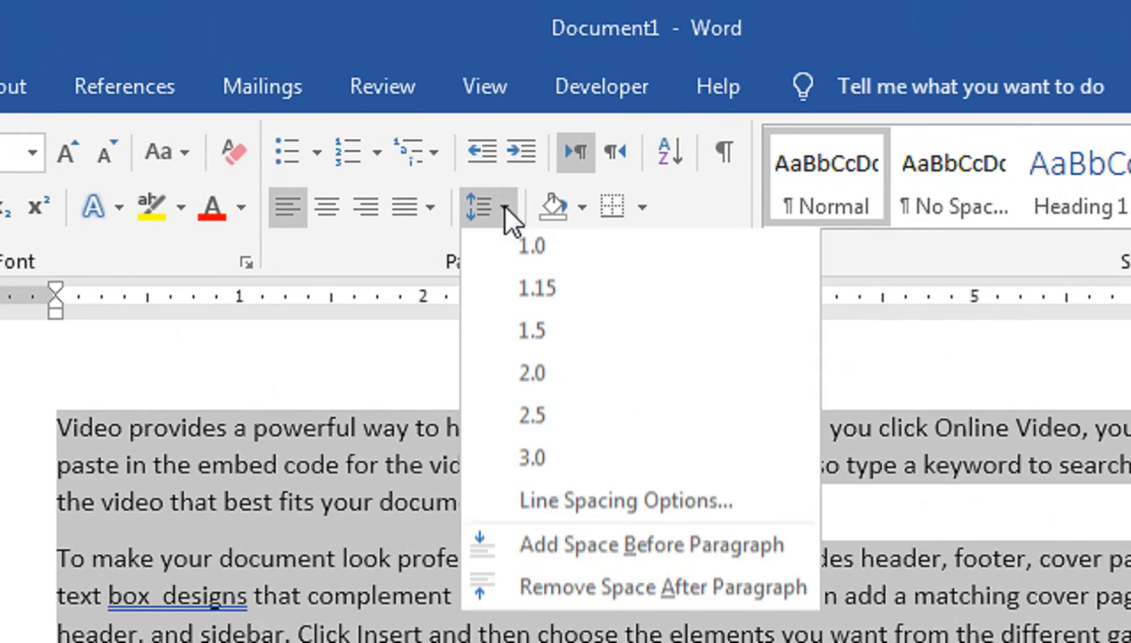
left_click(609, 204)
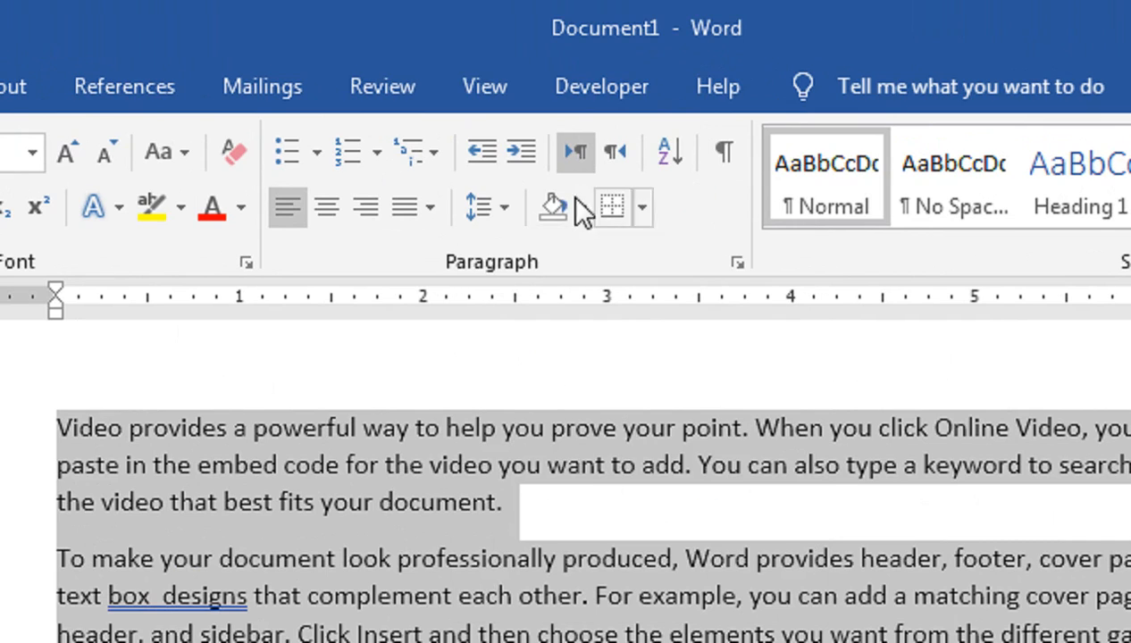
left_click(505, 208)
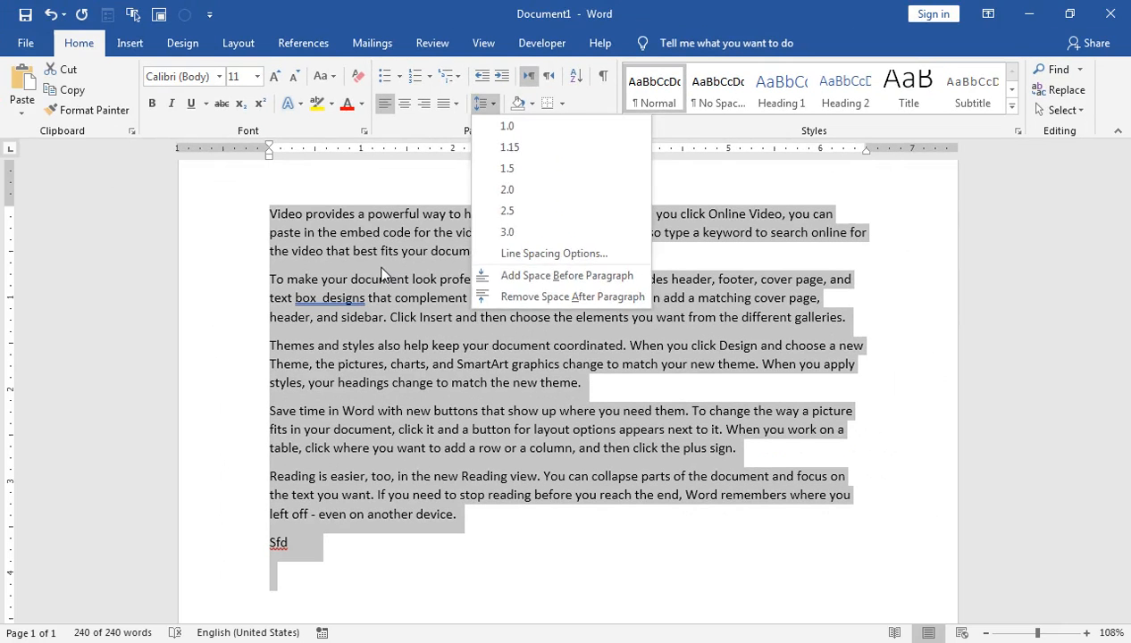
left_click(379, 427)
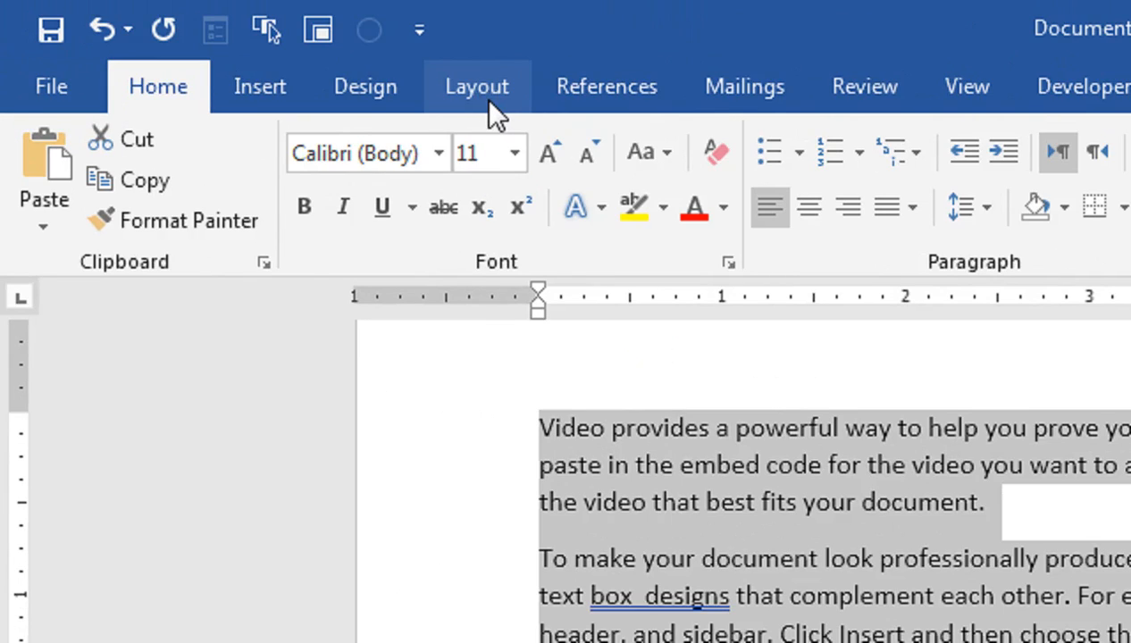
Step: Raise the spacing after all the selected paragraphs to 36 pt, and lower it to 18 pt
left_click(489, 100)
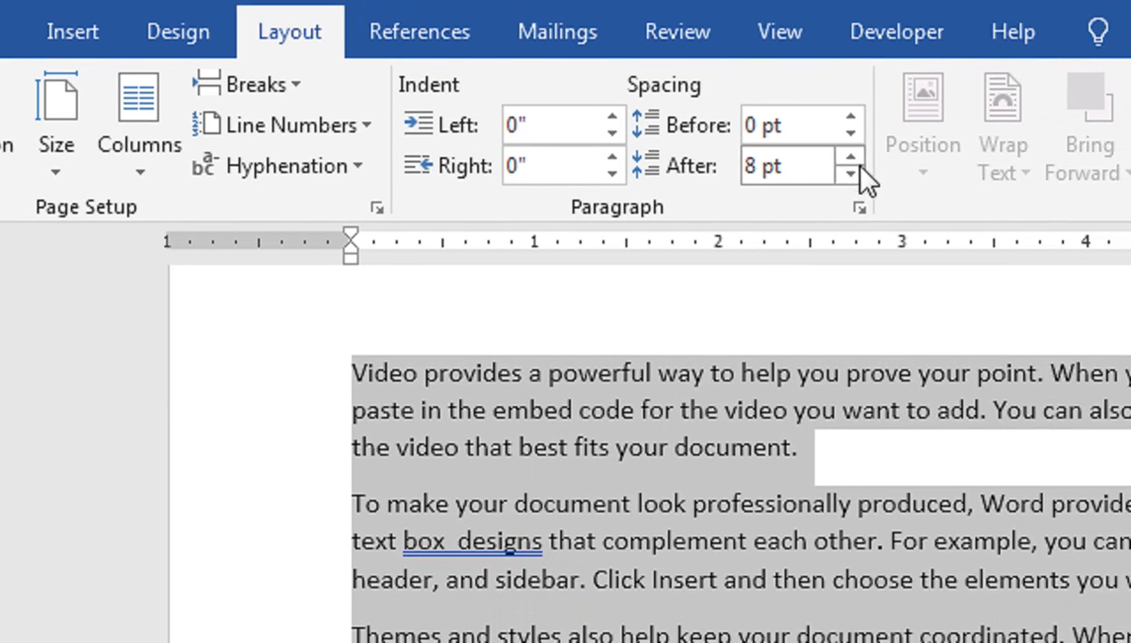
left_click(939, 119)
left_click(835, 165)
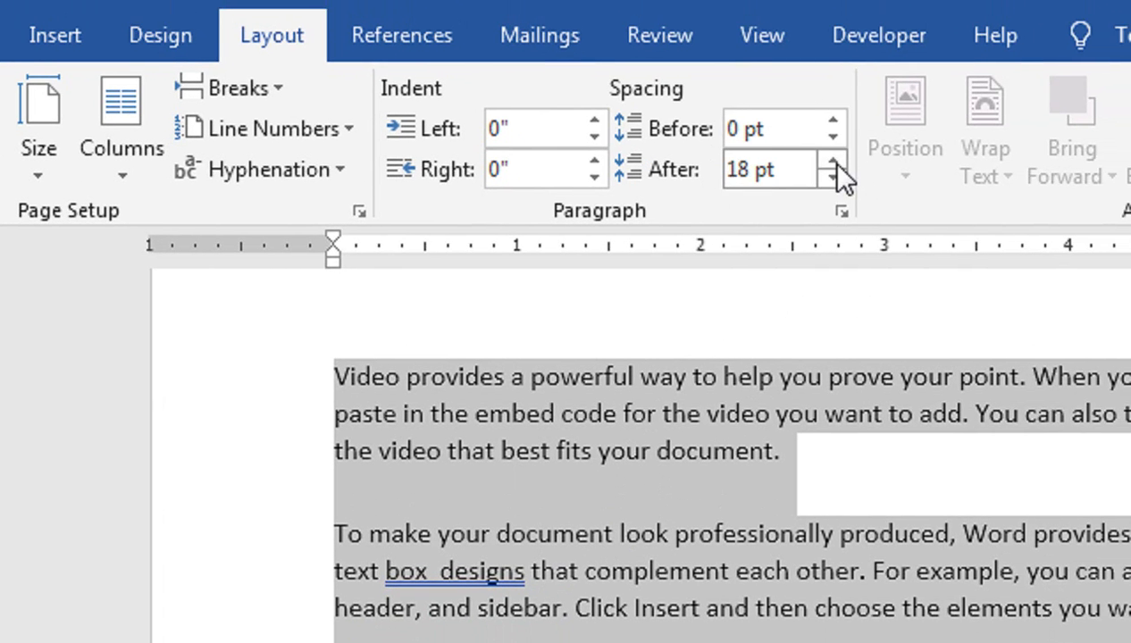
left_click(834, 163)
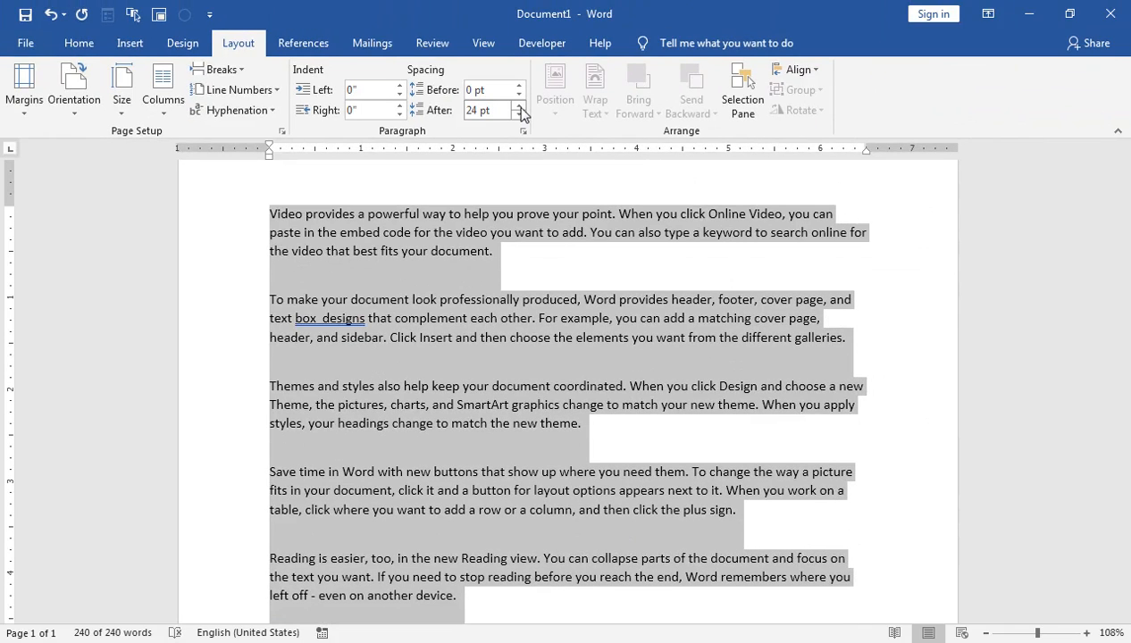
left_click(519, 105)
left_click(519, 105)
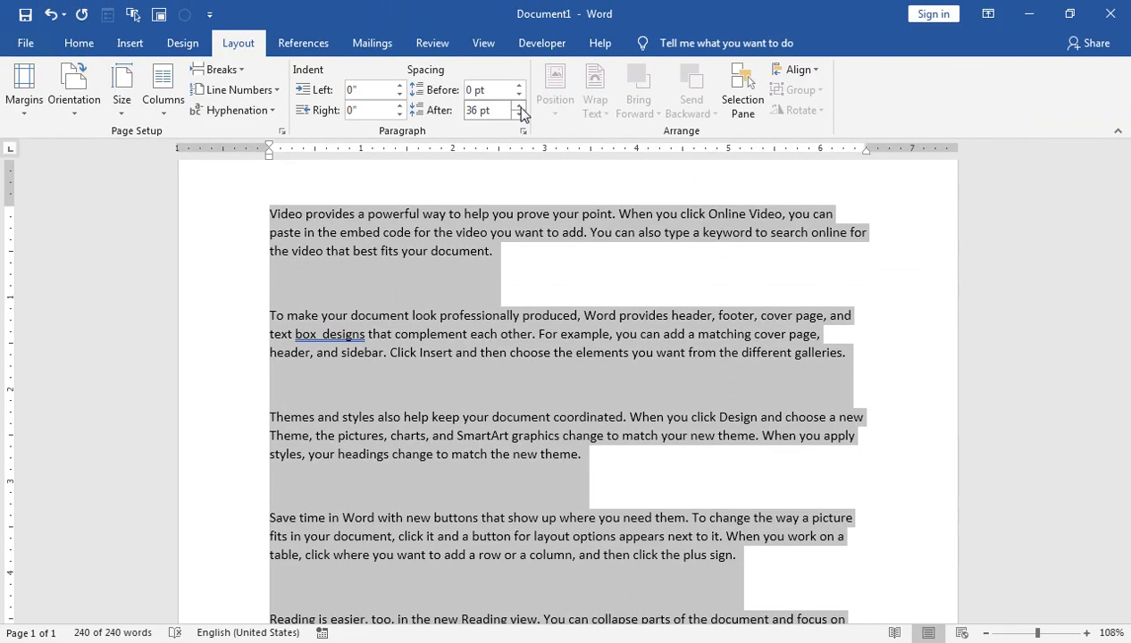
left_click(519, 114)
left_click(518, 115)
left_click(518, 115)
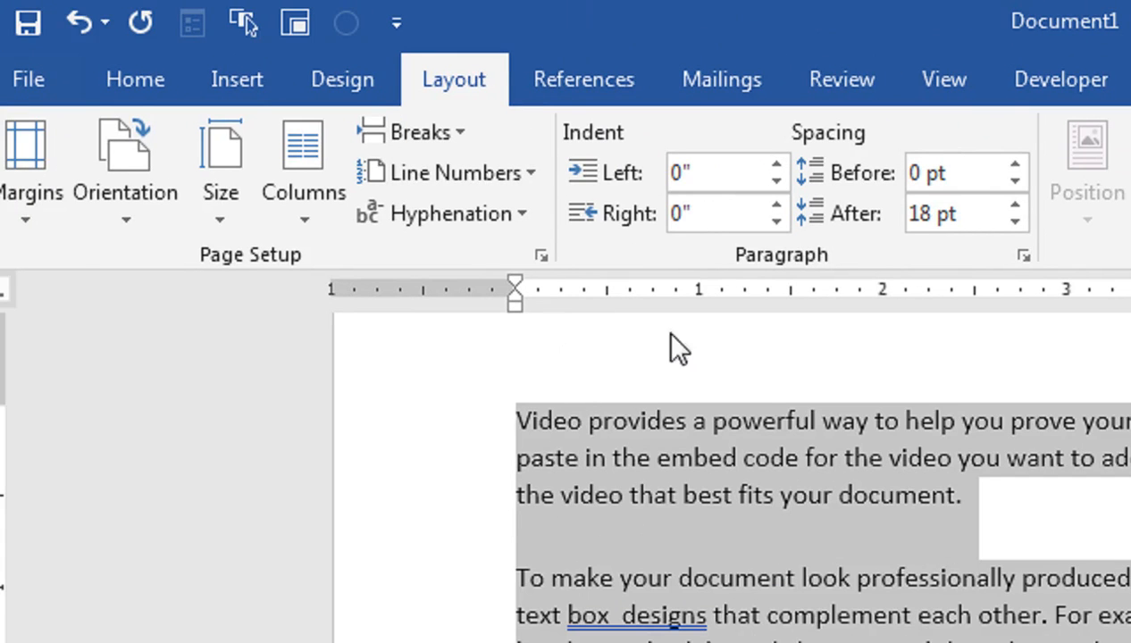
Step: Increase the spacing before all the selected paragraphs, and clear the selection
left_click(1015, 166)
left_click(1015, 166)
left_click(1015, 166)
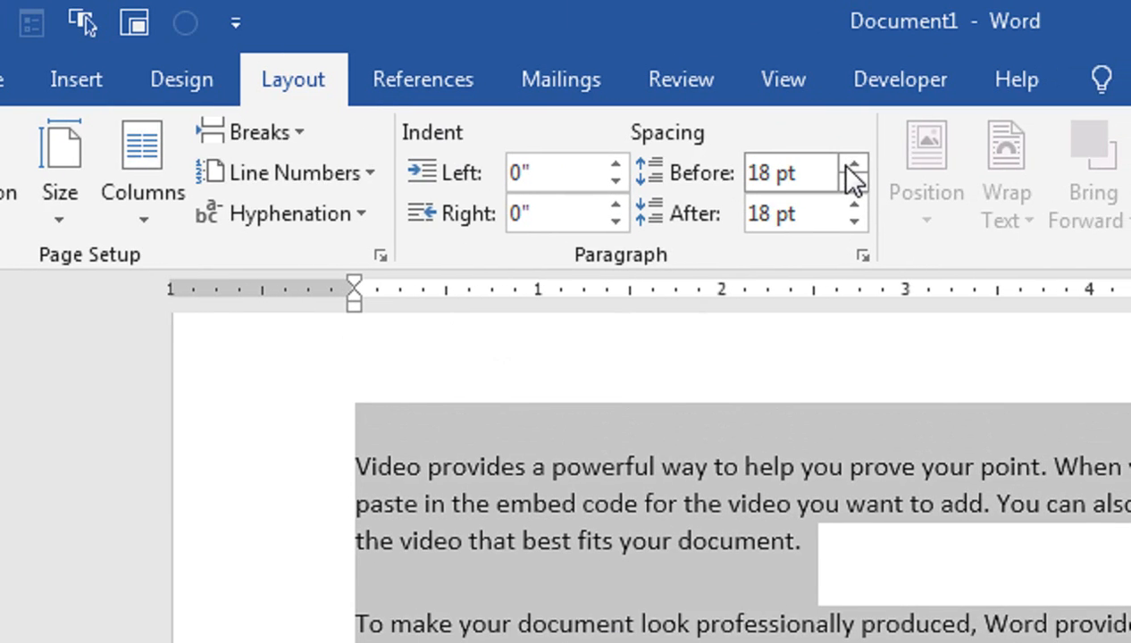
left_click(849, 168)
left_click(849, 169)
left_click(852, 168)
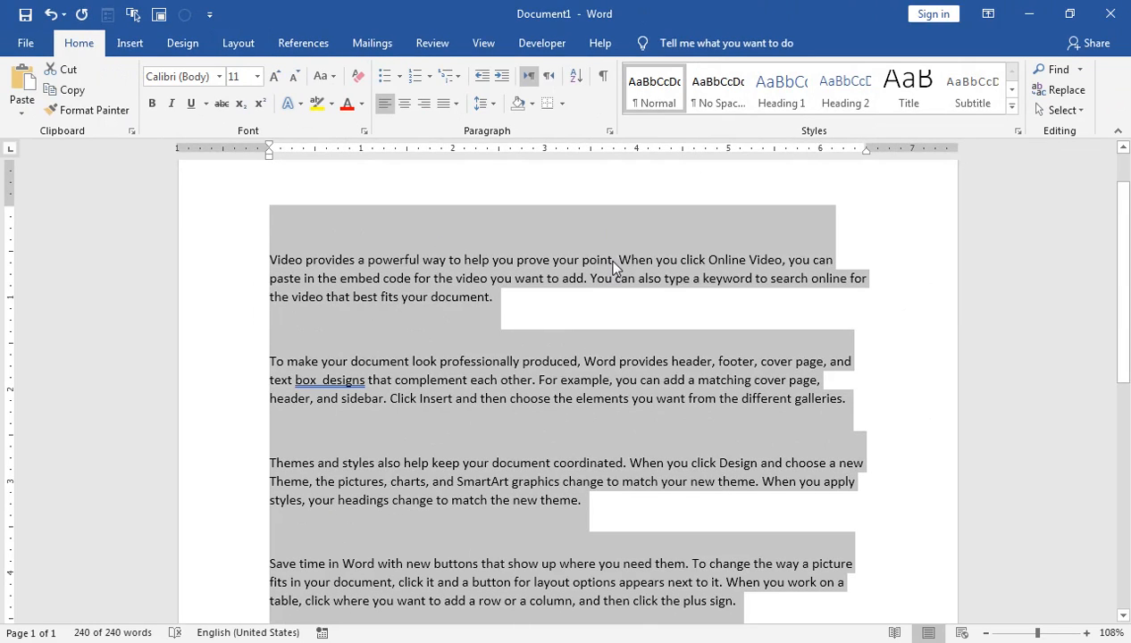
left_click(492, 298)
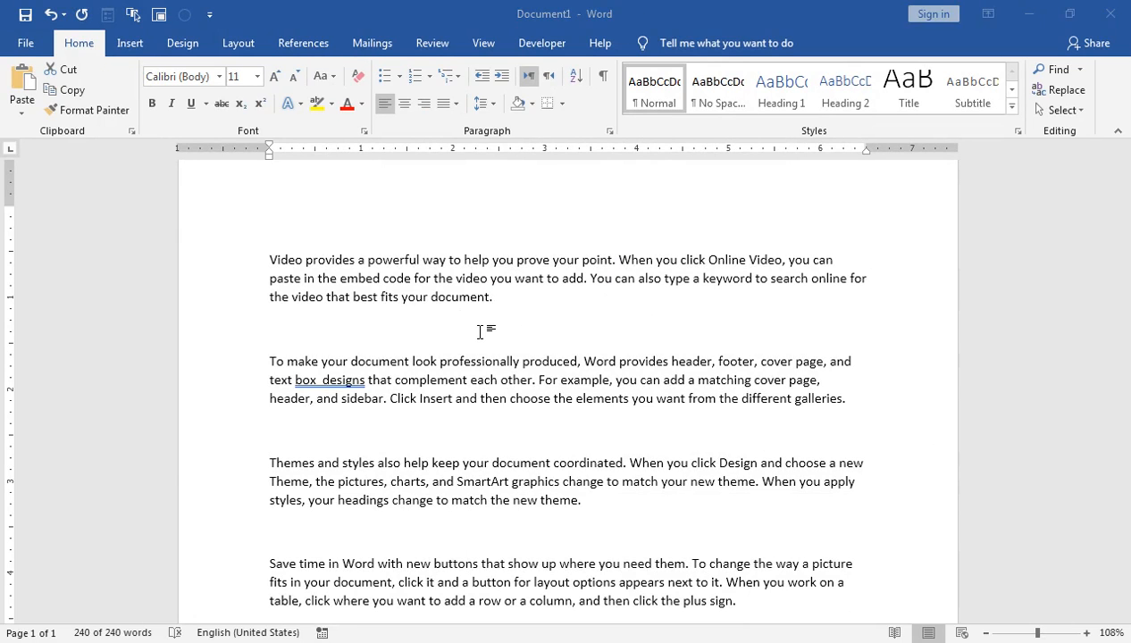
Step: Create a blank document and enter the person's first and last name, separated by a space, on the first line
key("ctrl+n")
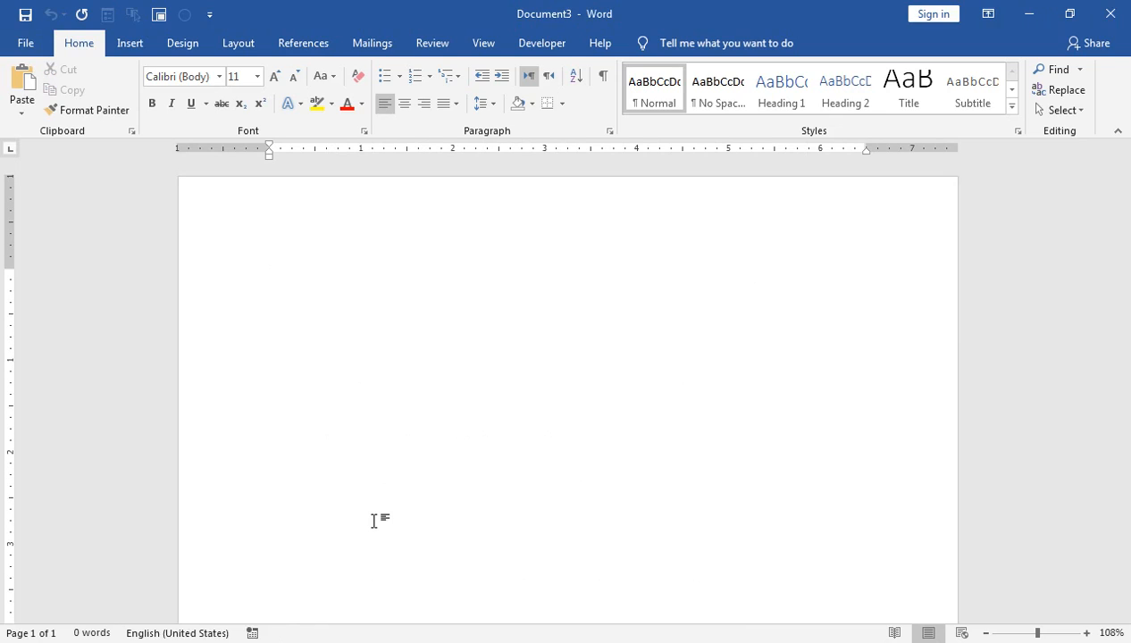
type("Shahab")
key("BackSpace")
type("islam")
key("Return")
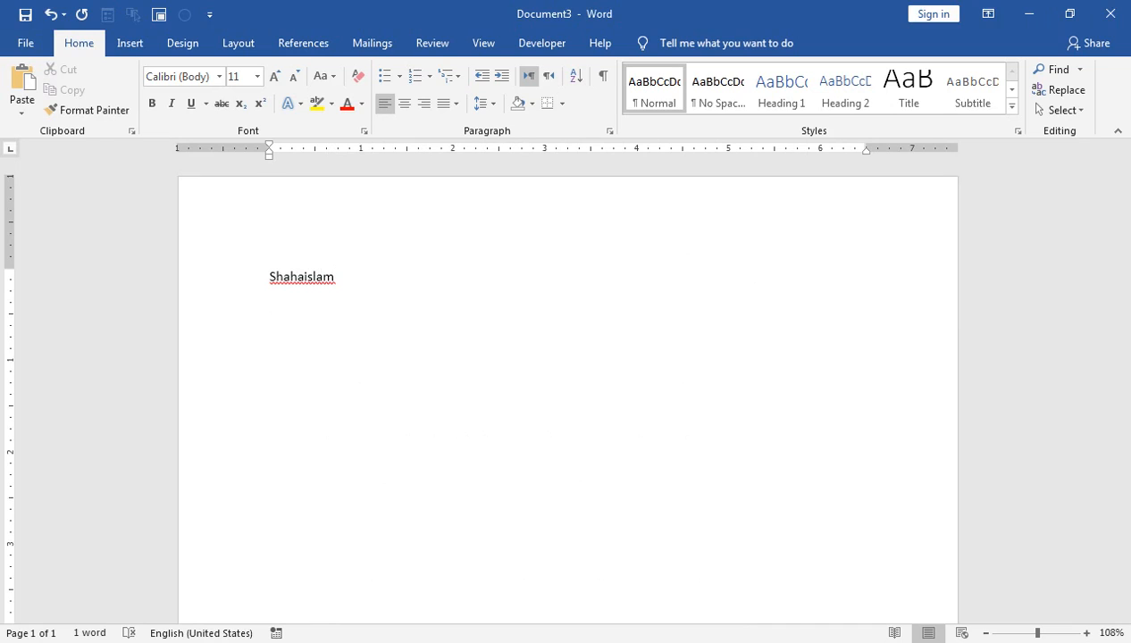
key("Up")
key("Right")
key("Right")
key("Right")
key("Right")
key("Right")
key("Down")
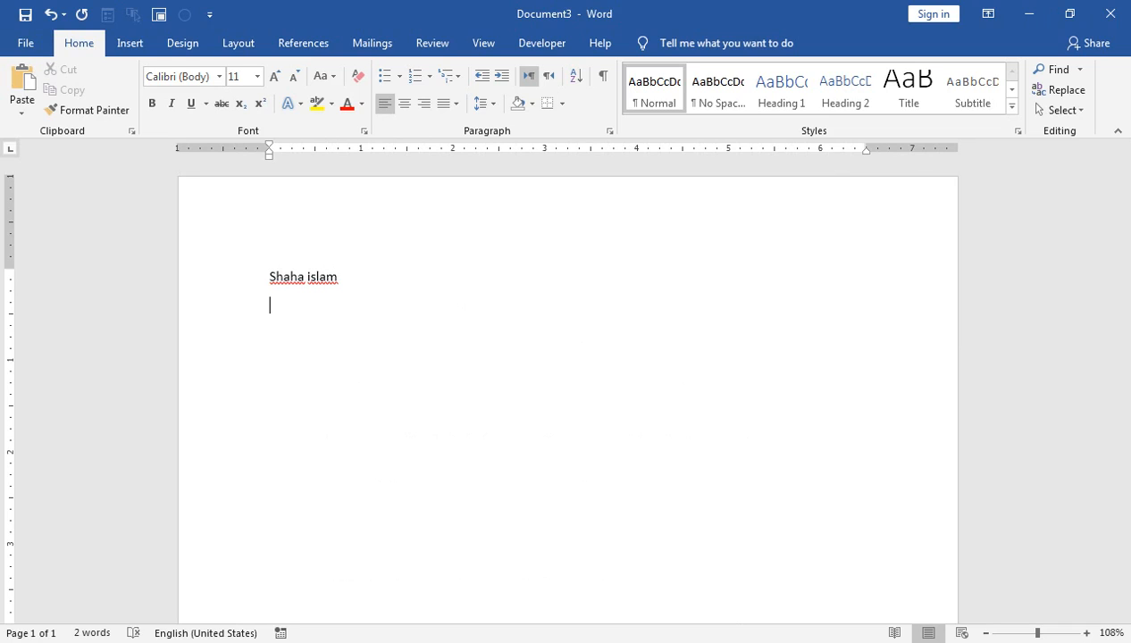
Step: Add the lines "Subscribe" and "Like Comment" below the name
type("Subscribe")
key("Return")
type("Like")
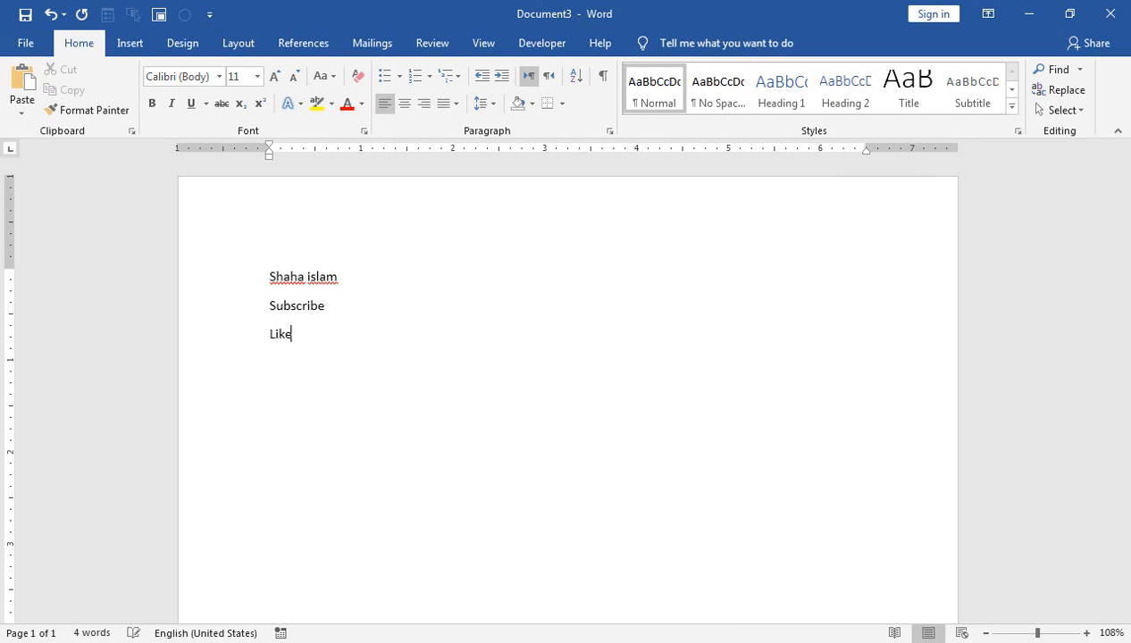
type(" Comment")
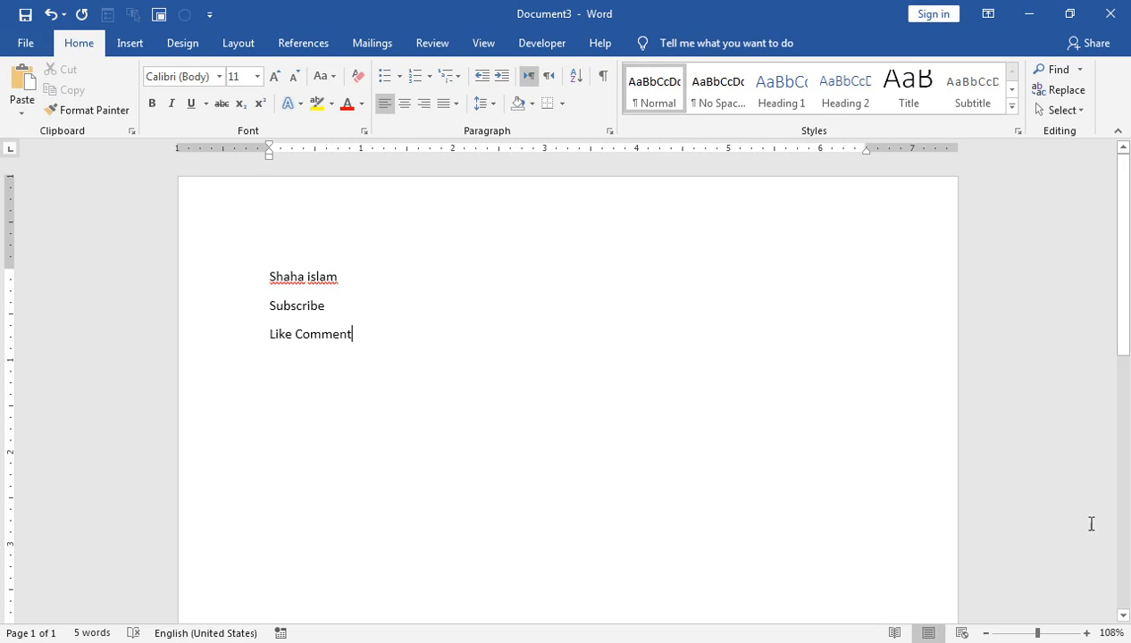
Step: Select all three lines and examine the line spacing choices for them
left_click_drag(1039, 632, 1049, 633)
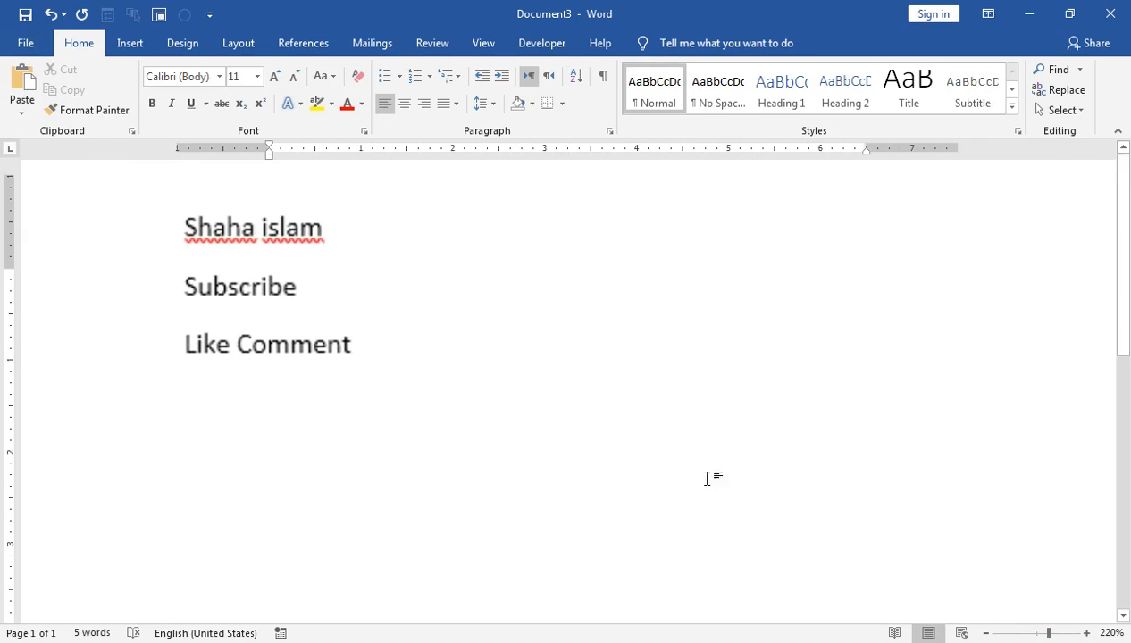
key("ctrl+a")
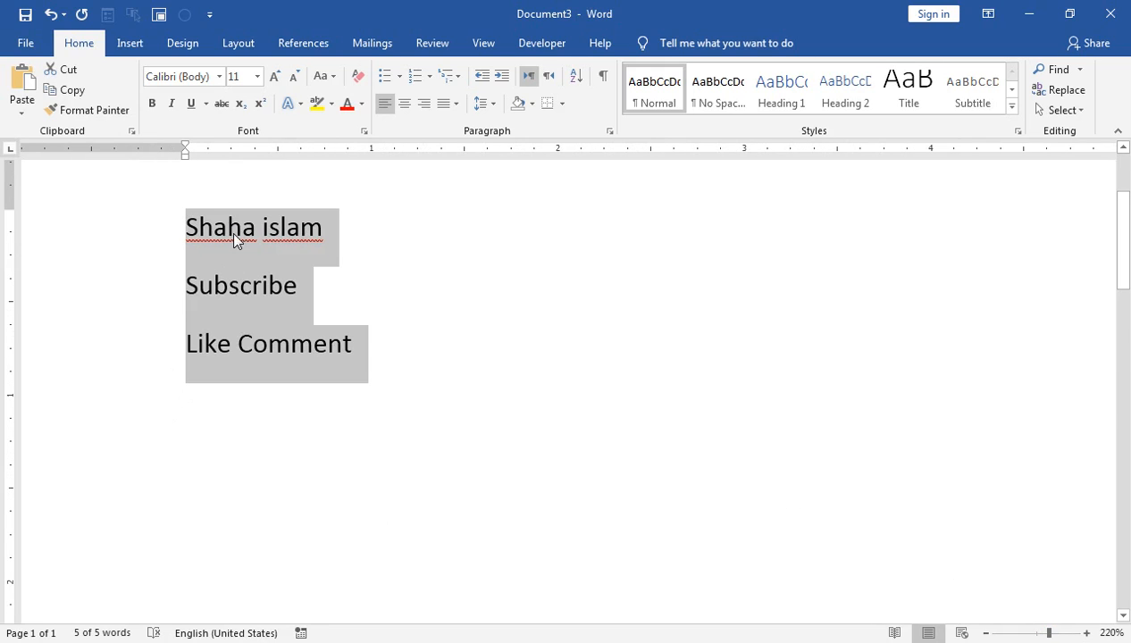
left_click(489, 106)
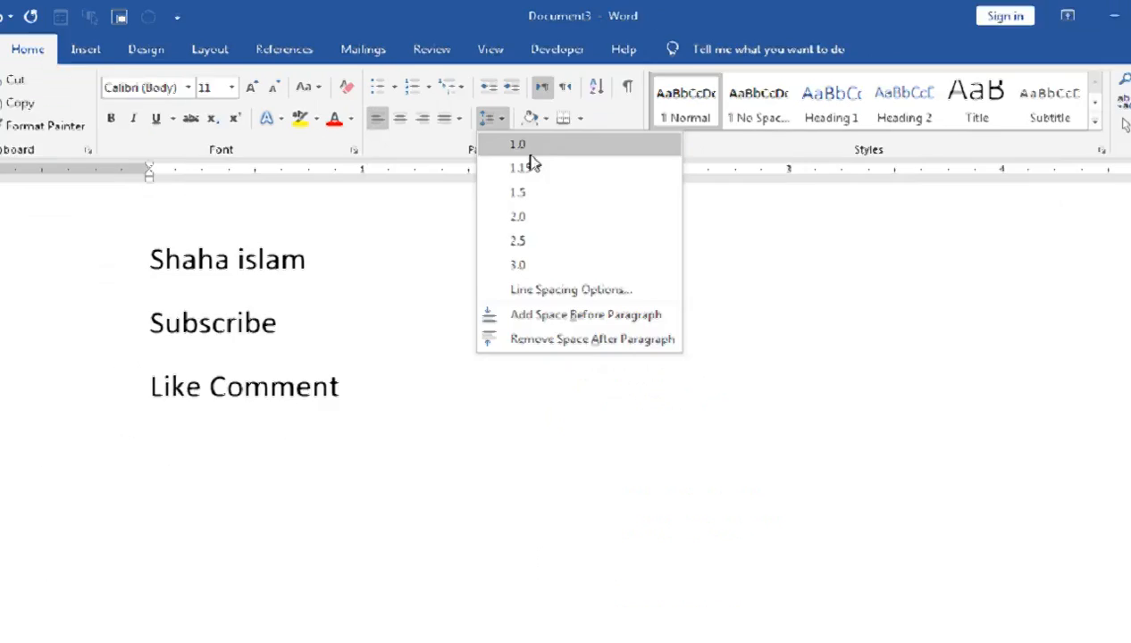
left_click(590, 257)
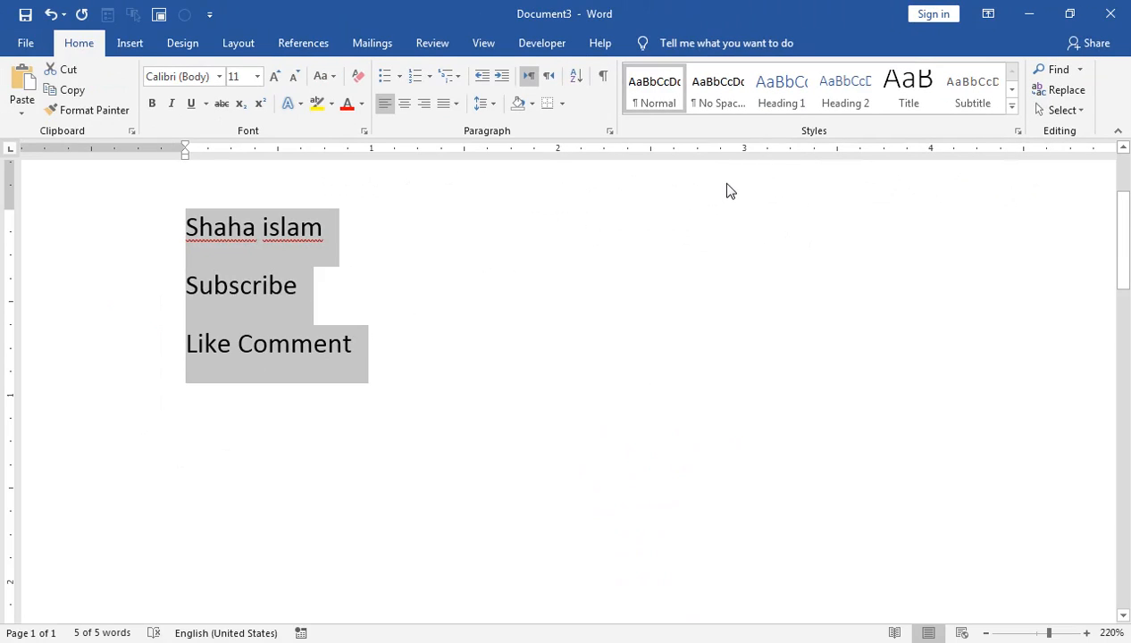
Step: Add the missing letter "b" to the first name, and apply the No Spacing style to all three lines
left_click(258, 218)
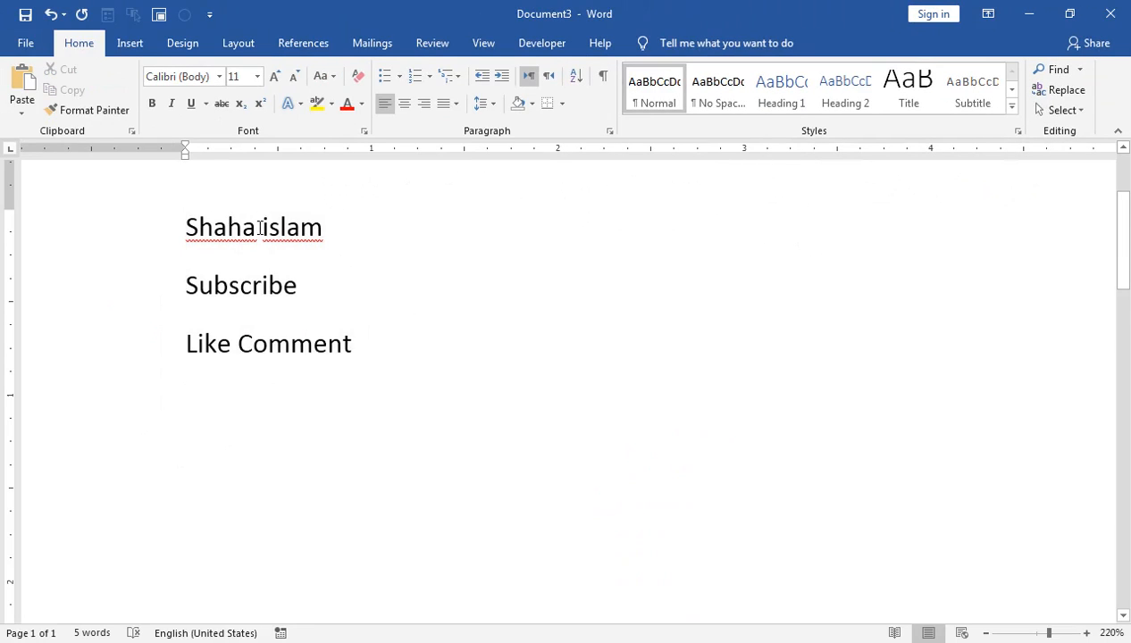
type("b")
key("ctrl+a")
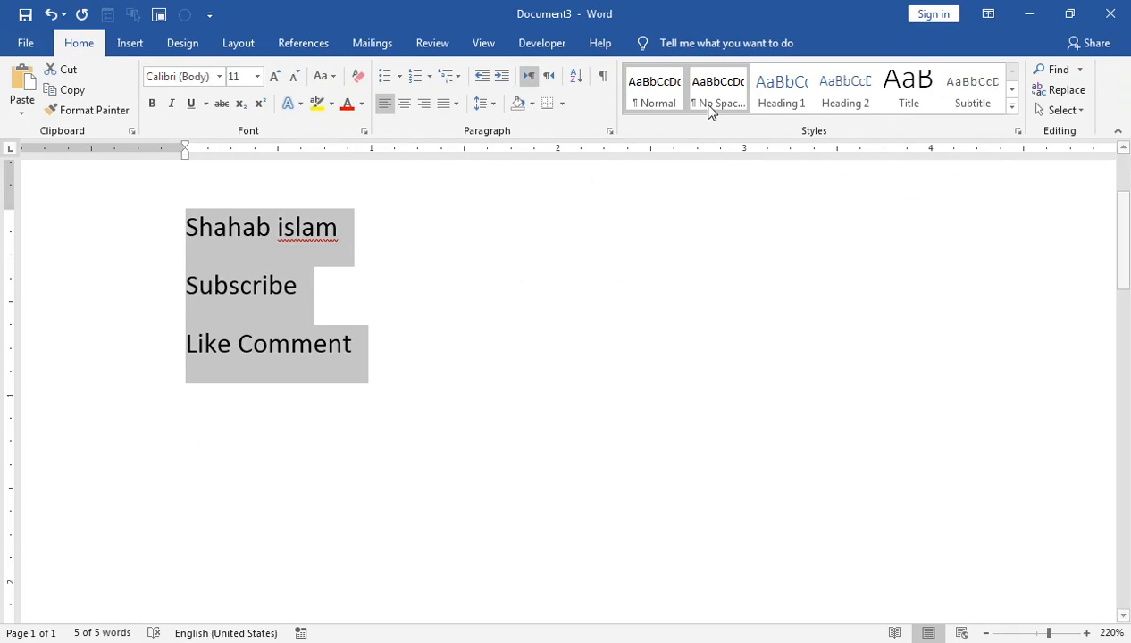
left_click(711, 105)
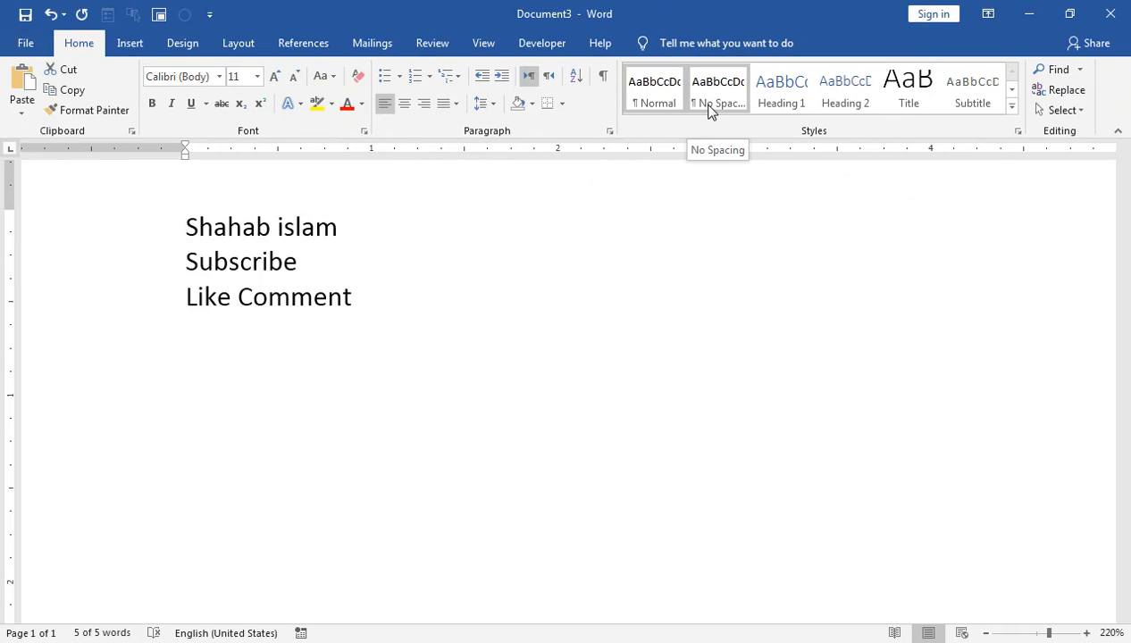
key("ctrl+a")
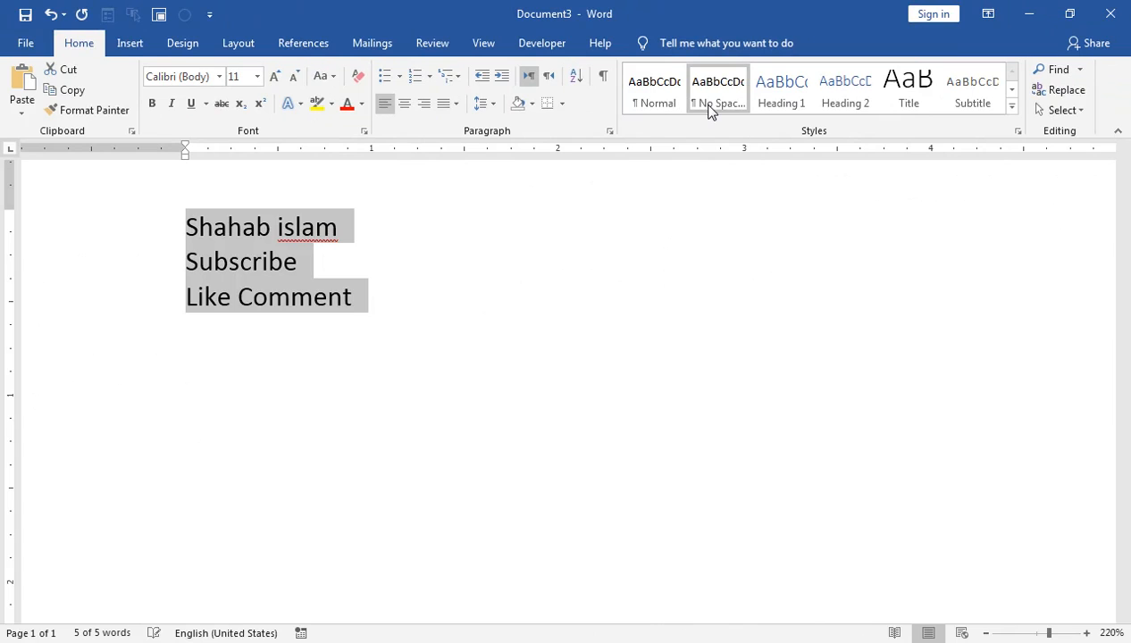